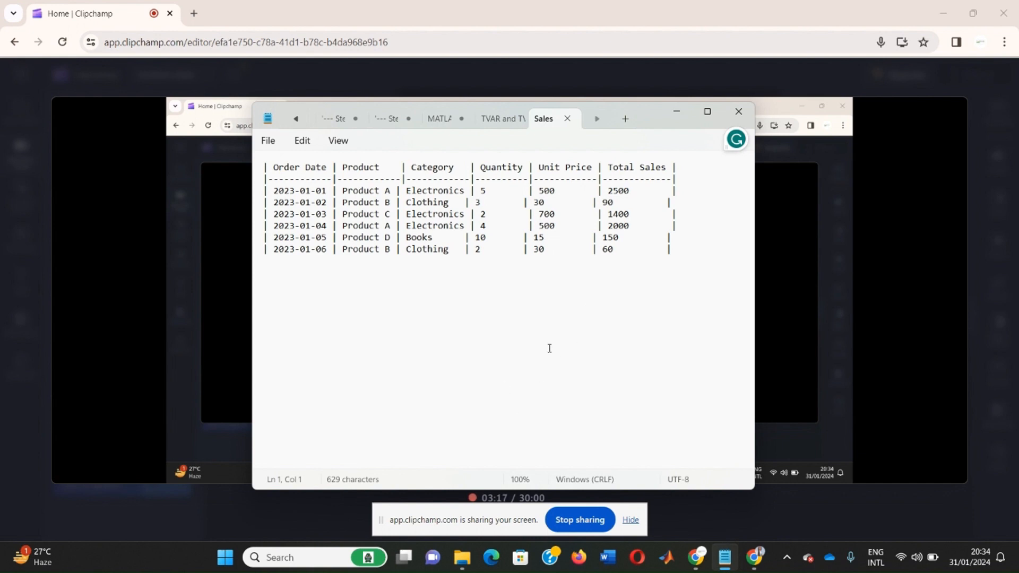
# Step: Open Excel and create a new blank workbook
pyautogui.click(289, 558)
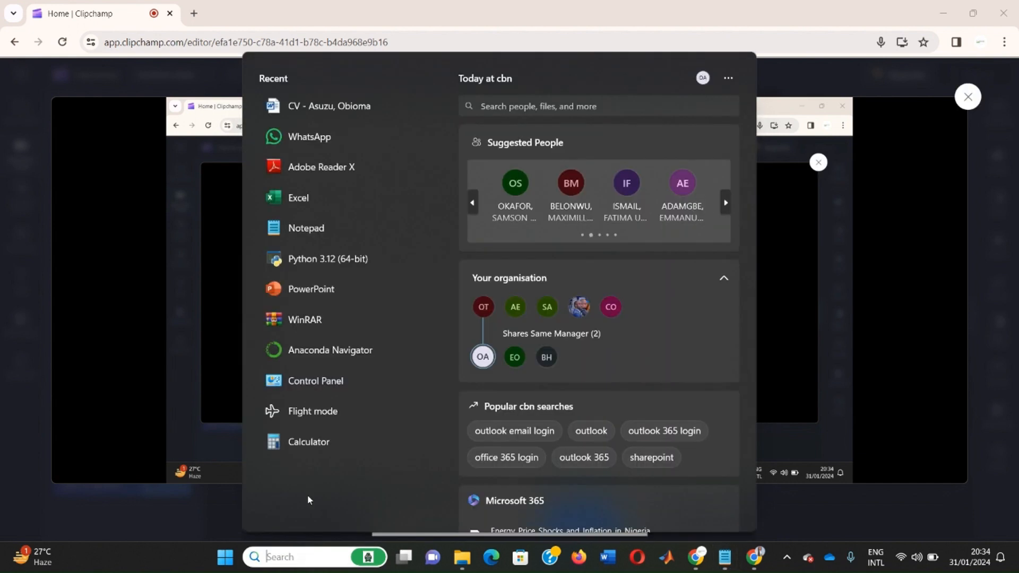
pyautogui.click(303, 199)
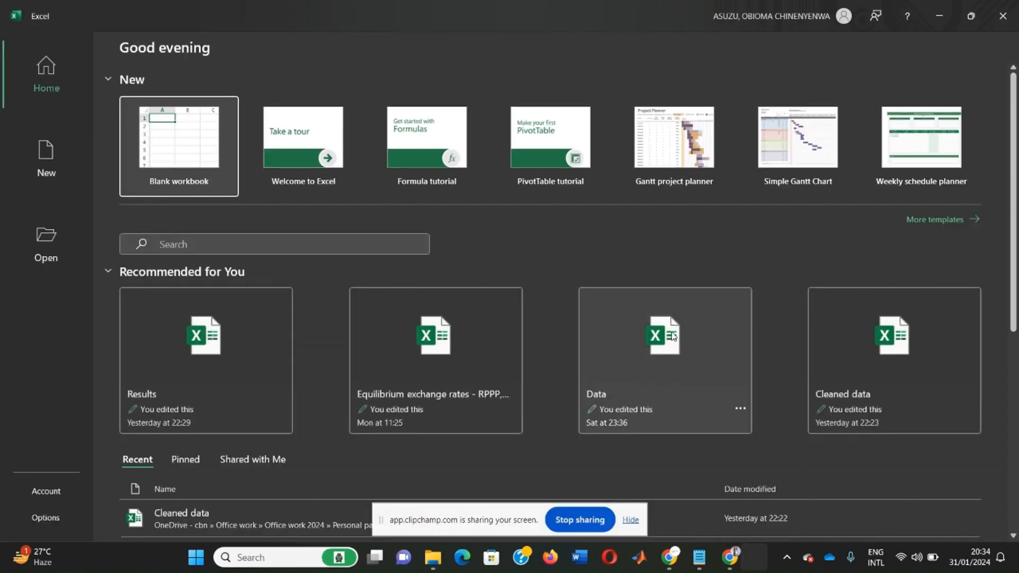
pyautogui.click(179, 146)
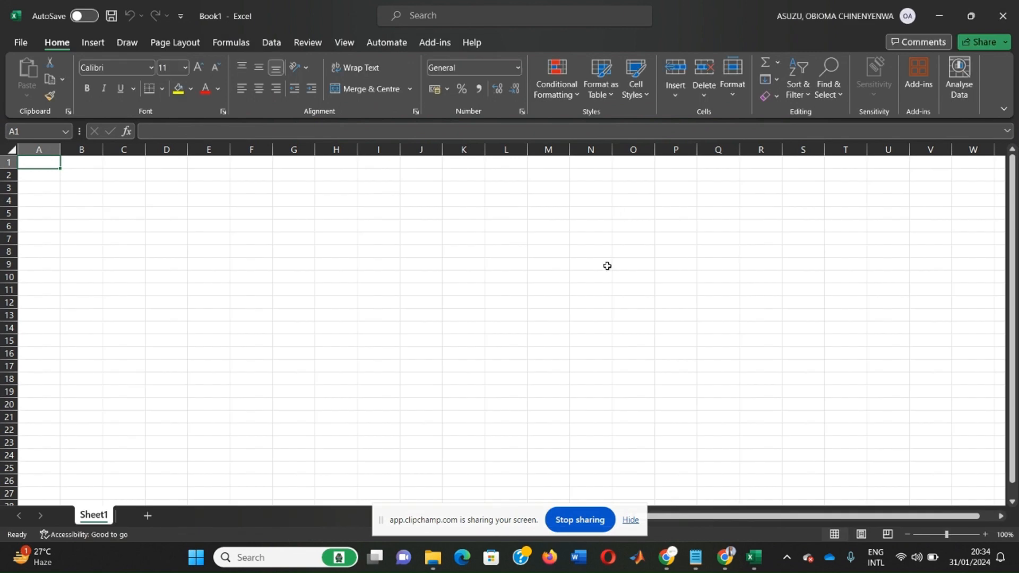
# Step: Copy the entire Sales table from Notepad and paste it into the blank Excel sheet starting at cell A1
pyautogui.click(696, 562)
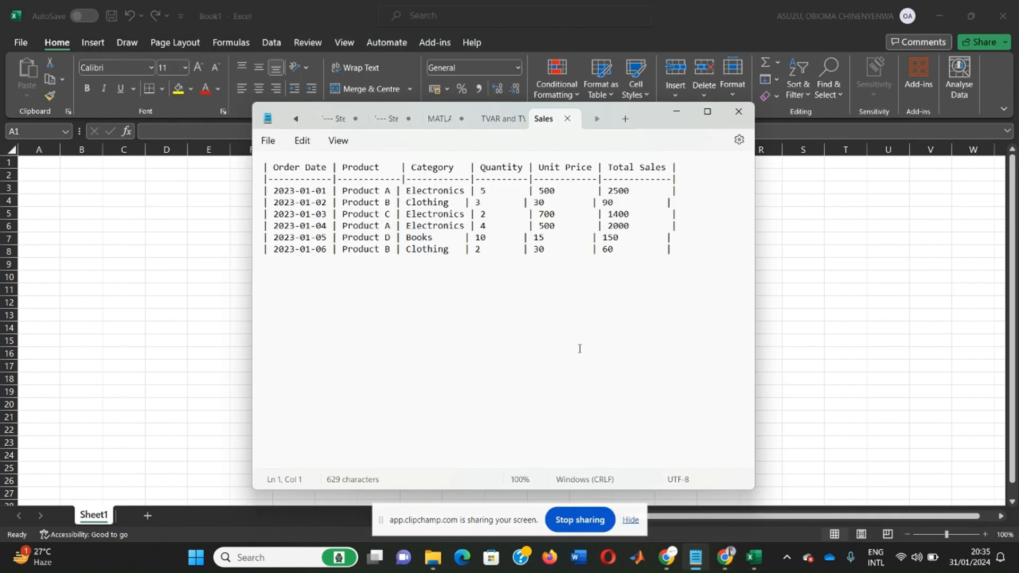
pyautogui.moveTo(695, 258); pyautogui.dragTo(291, 154)
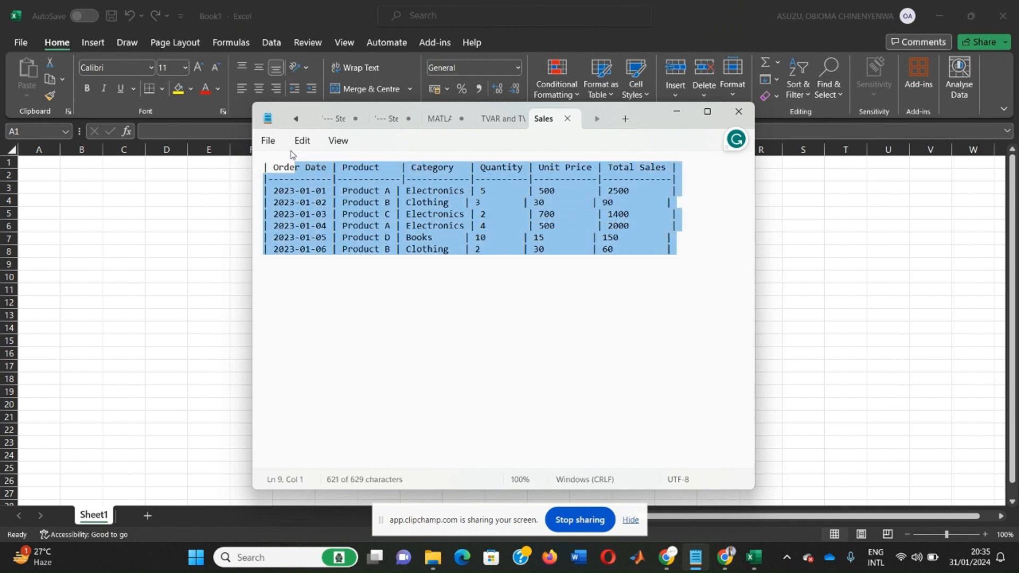
pyautogui.rightClick(356, 211)
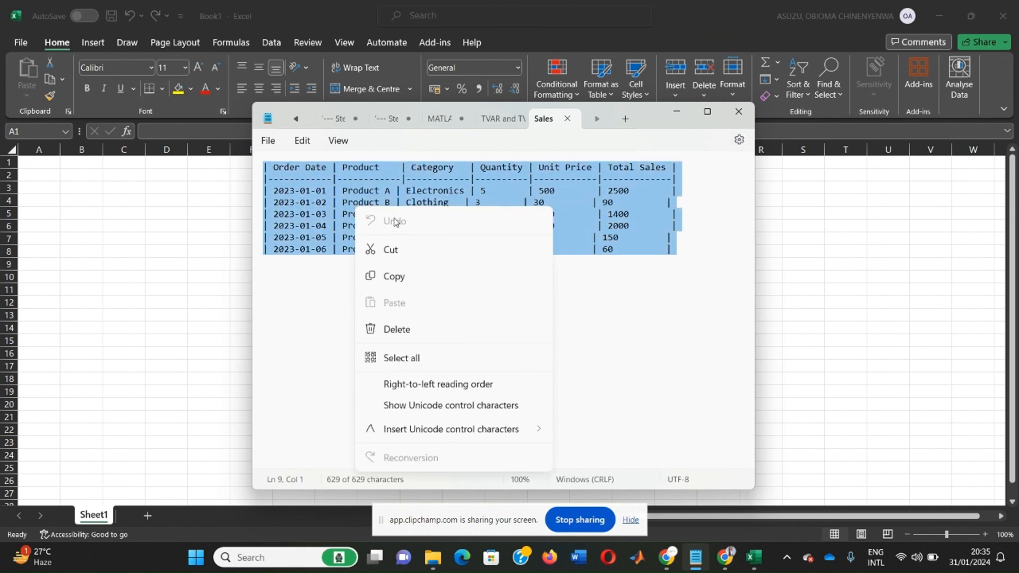
pyautogui.click(405, 277)
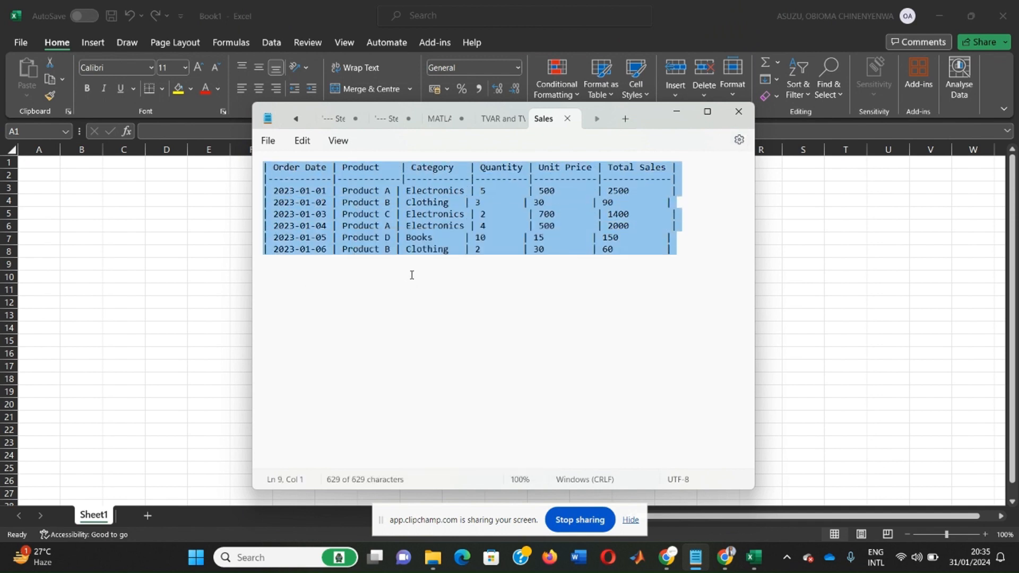
pyautogui.click(678, 113)
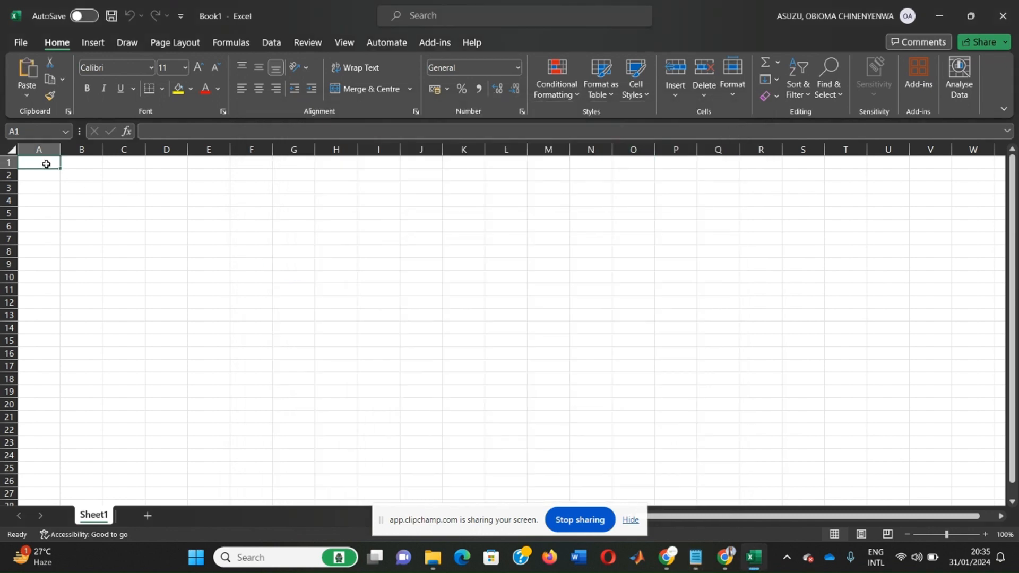
pyautogui.rightClick(46, 163)
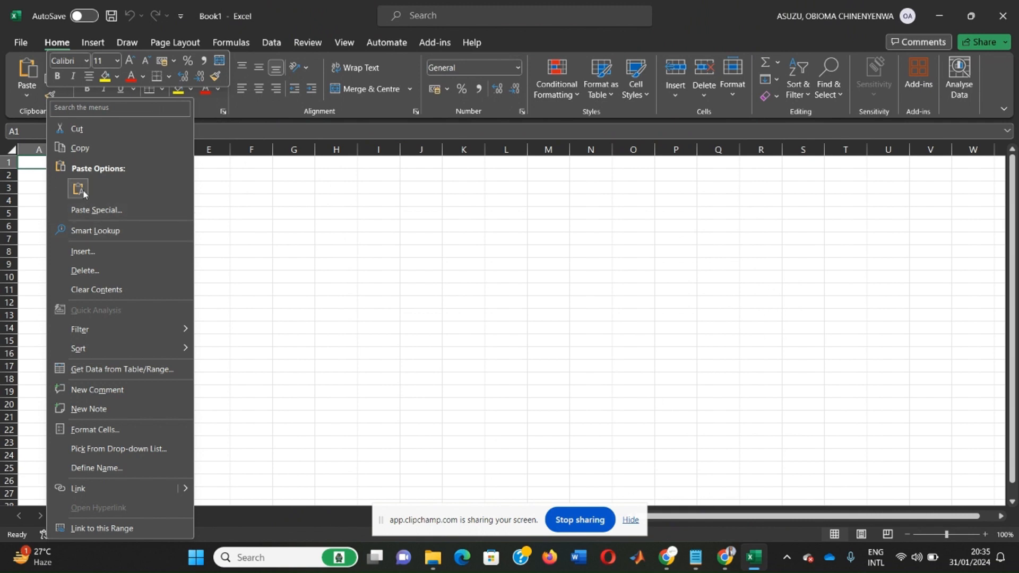
pyautogui.click(79, 190)
# Step: Examine how the pasted sales data is distributed across the cells and compare it with the Notepad source
pyautogui.click(35, 162)
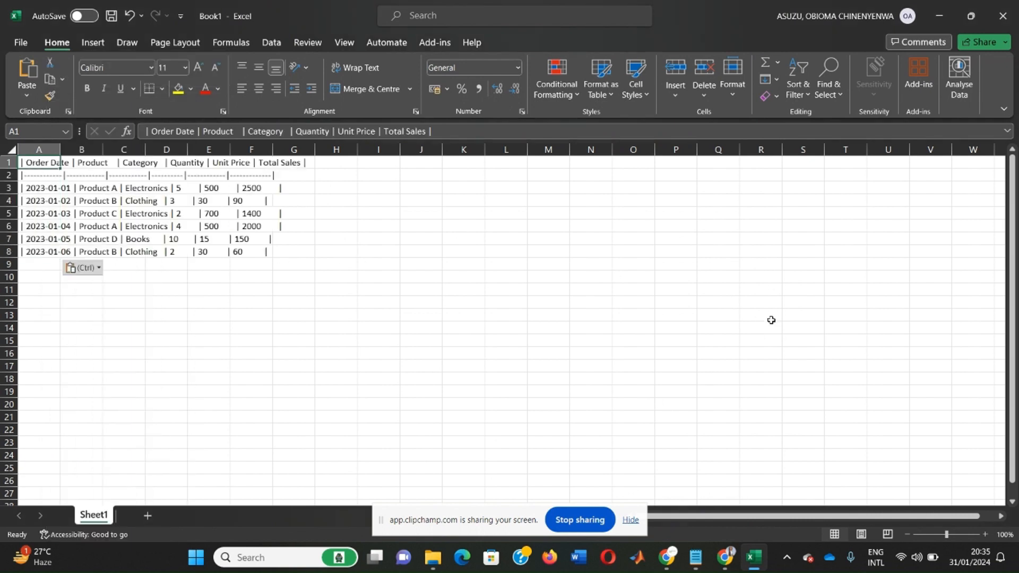
pyautogui.click(38, 149)
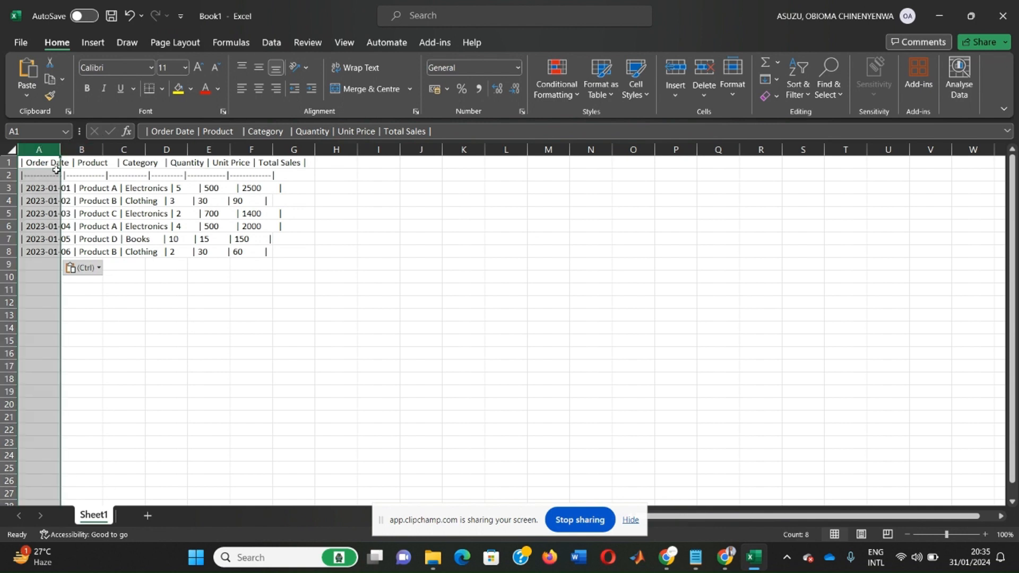
pyautogui.click(52, 164)
pyautogui.press('Right')
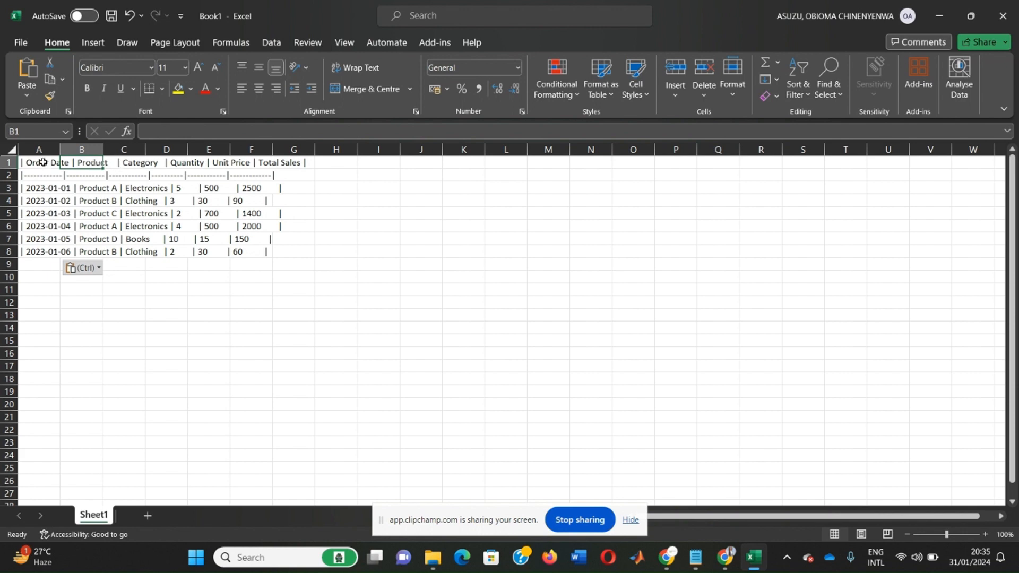
pyautogui.click(695, 557)
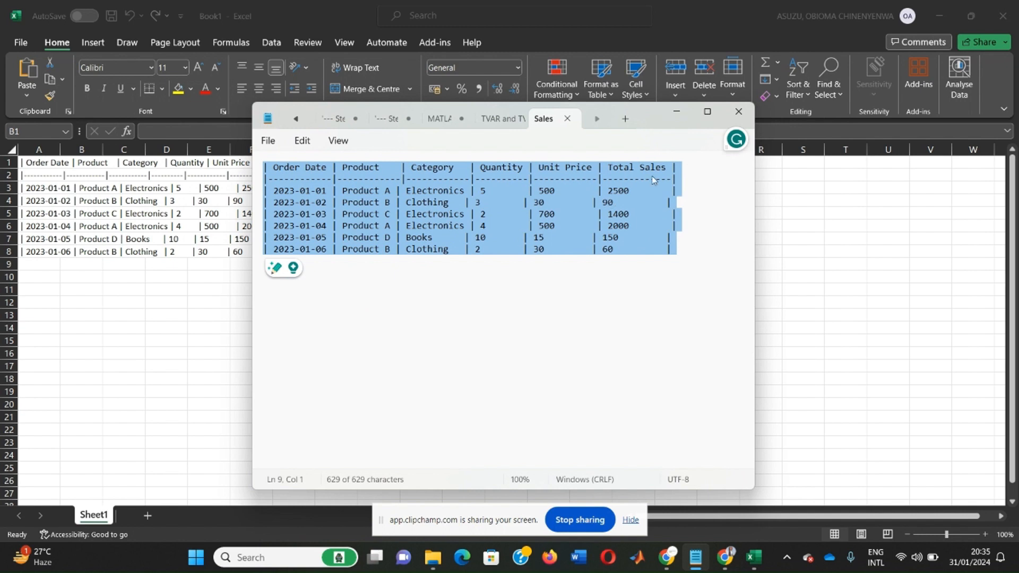
pyautogui.click(858, 250)
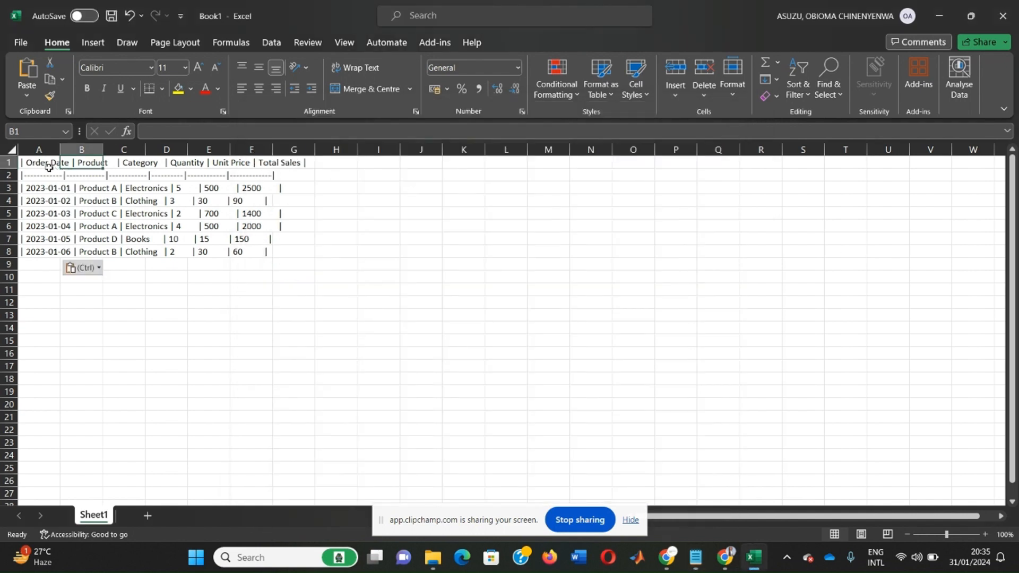
pyautogui.moveTo(45, 163); pyautogui.dragTo(50, 253)
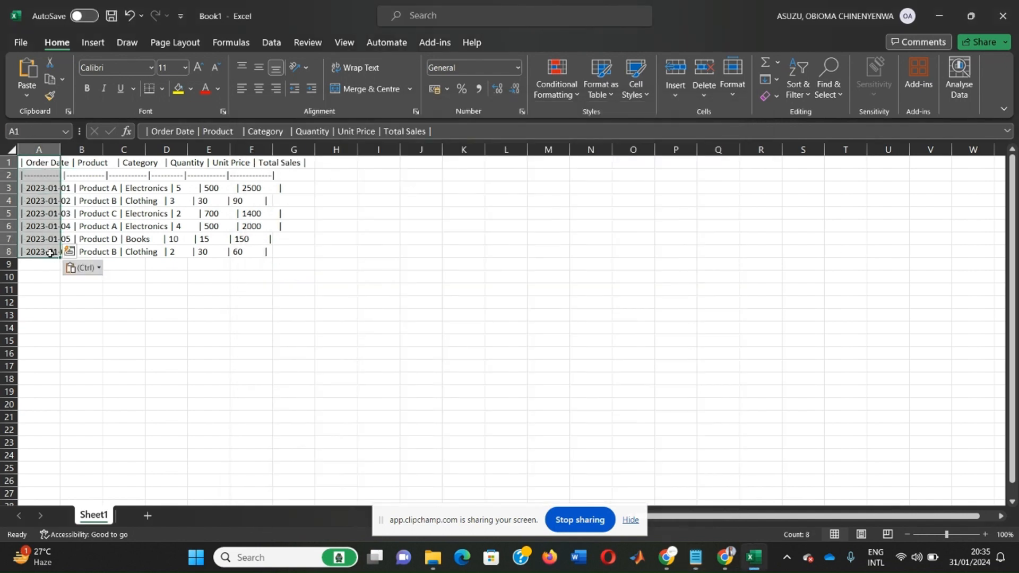
pyautogui.click(81, 194)
pyautogui.click(19, 189)
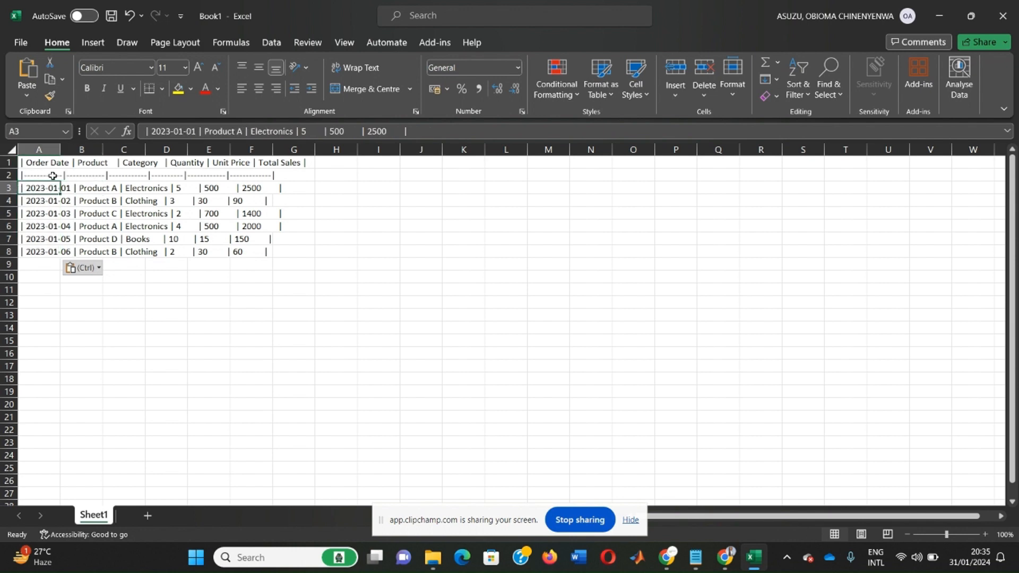
# Step: Split A1:A8 into separate columns with Text to Columns, using the Delimited type and "|" as an additional custom delimiter
pyautogui.moveTo(40, 162); pyautogui.dragTo(34, 250)
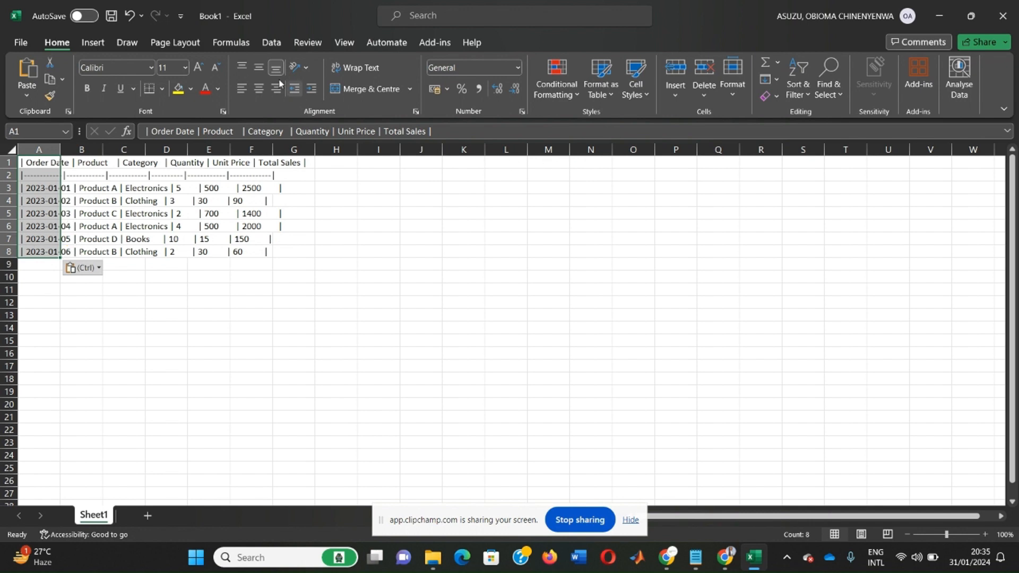
pyautogui.click(271, 42)
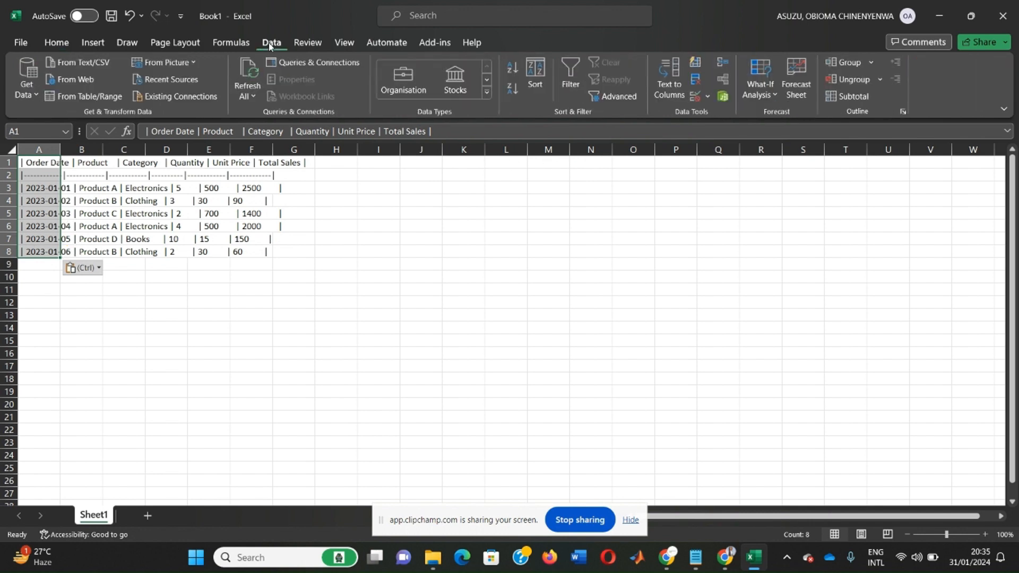
pyautogui.click(671, 83)
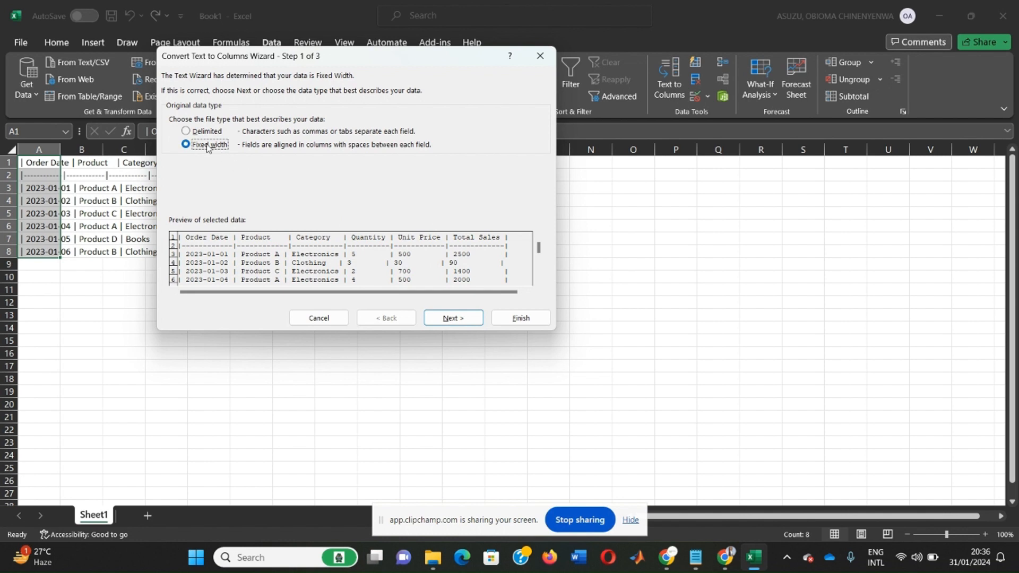
pyautogui.click(185, 133)
pyautogui.click(455, 317)
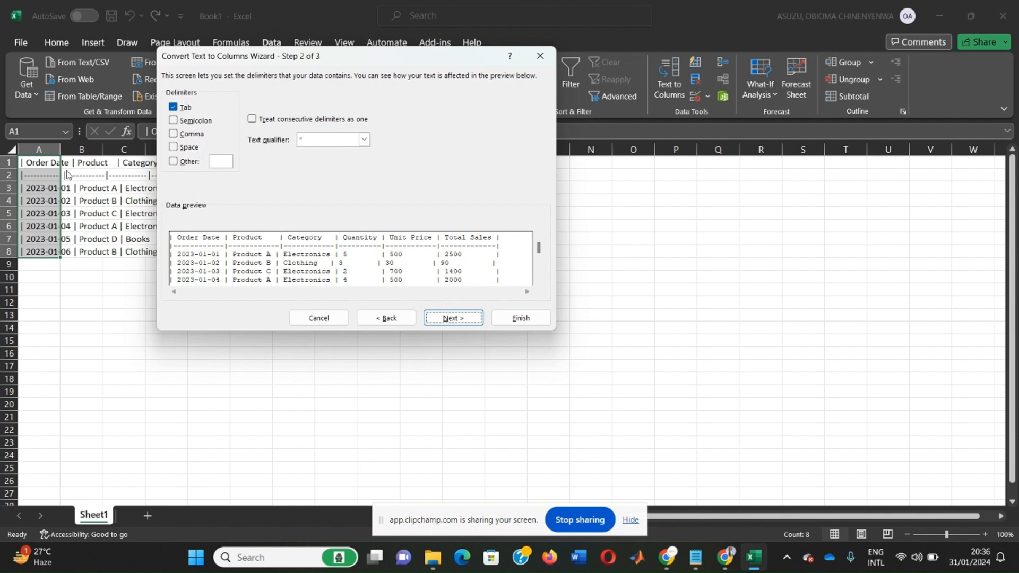
pyautogui.click(173, 161)
pyautogui.write('|')
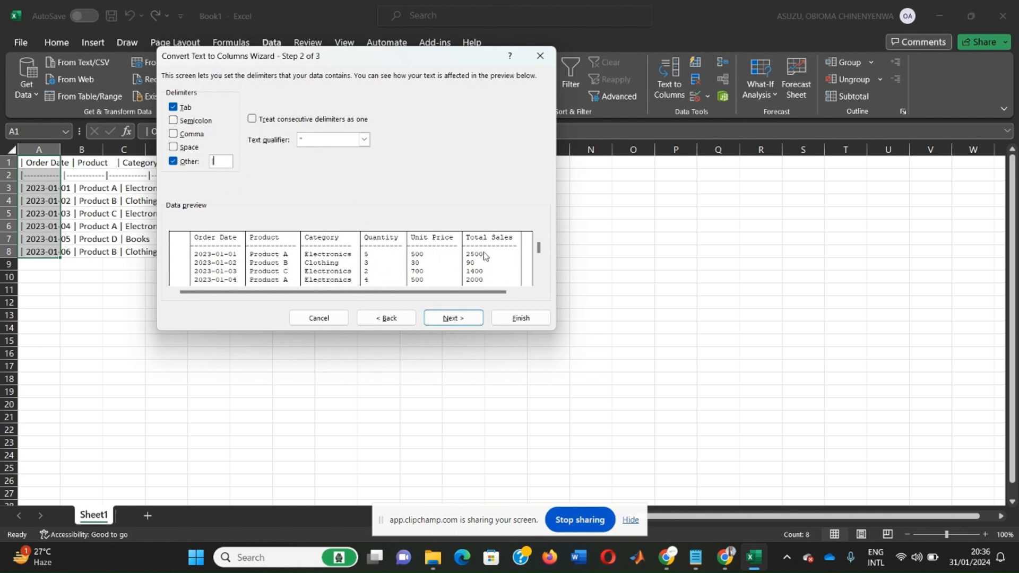
pyautogui.click(454, 318)
pyautogui.click(514, 318)
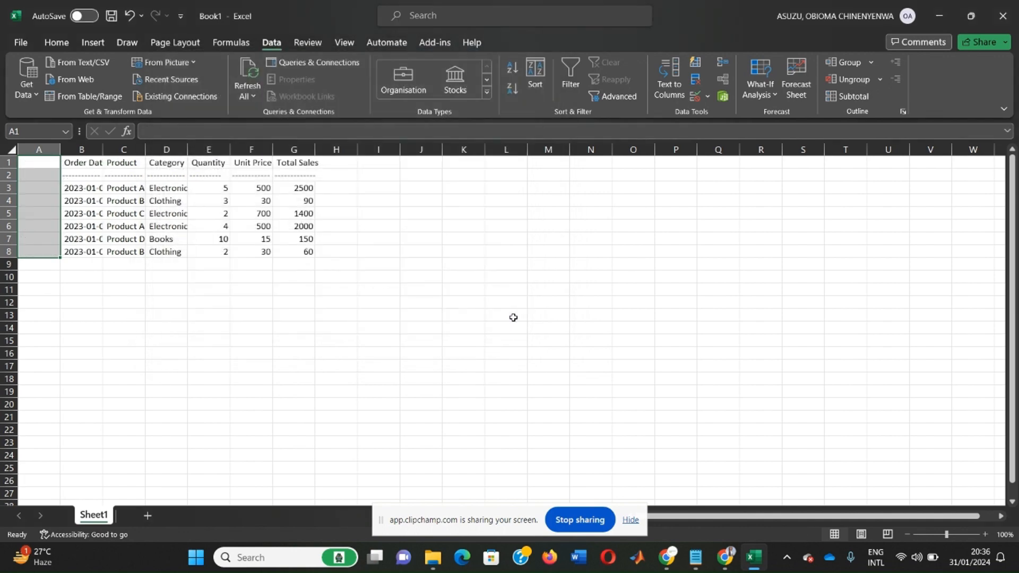
# Step: Delete row 2, which holds the dashed separator line beneath the headers
pyautogui.click(73, 163)
pyautogui.click(79, 176)
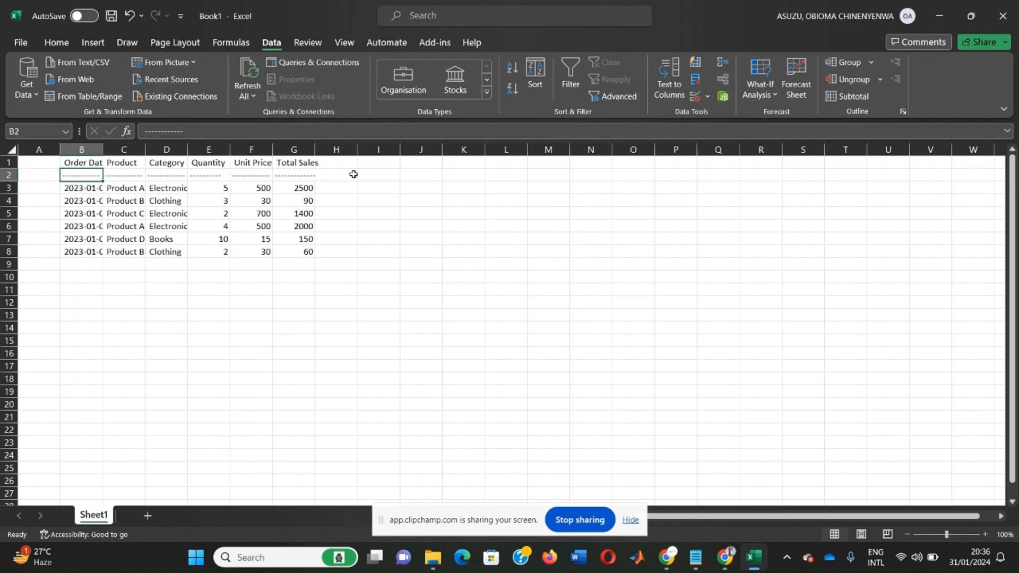
pyautogui.rightClick(3, 174)
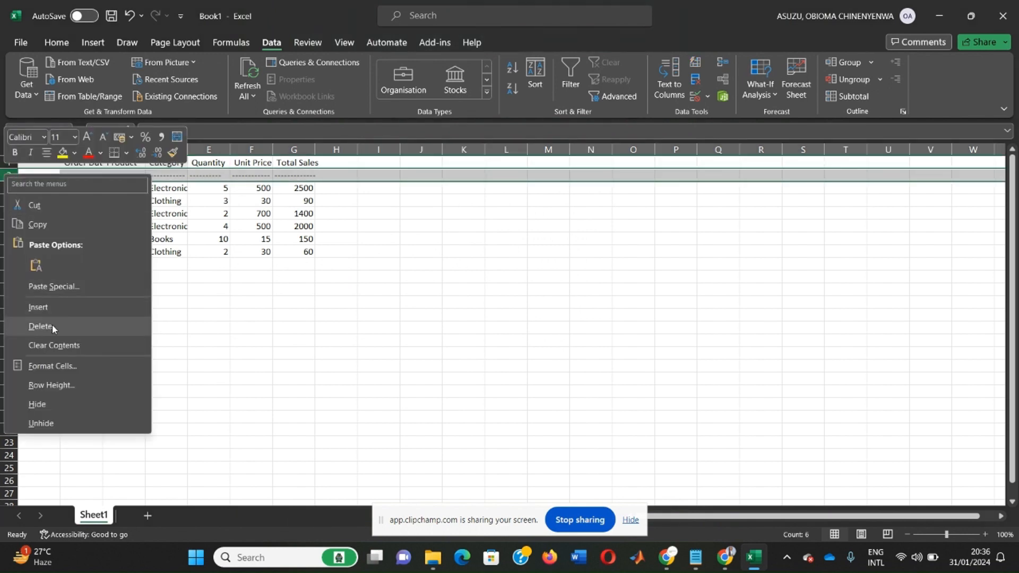
pyautogui.click(52, 329)
pyautogui.click(270, 303)
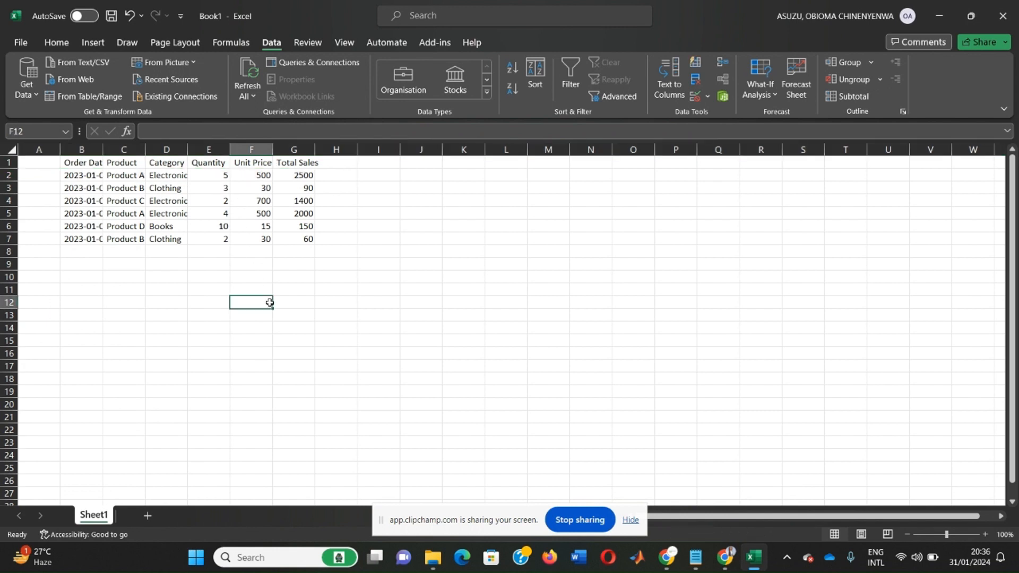
# Step: Auto-fit the sales table's column widths so the headers and entries from Order Date to Total Sales show in full
pyautogui.doubleClick(315, 149)
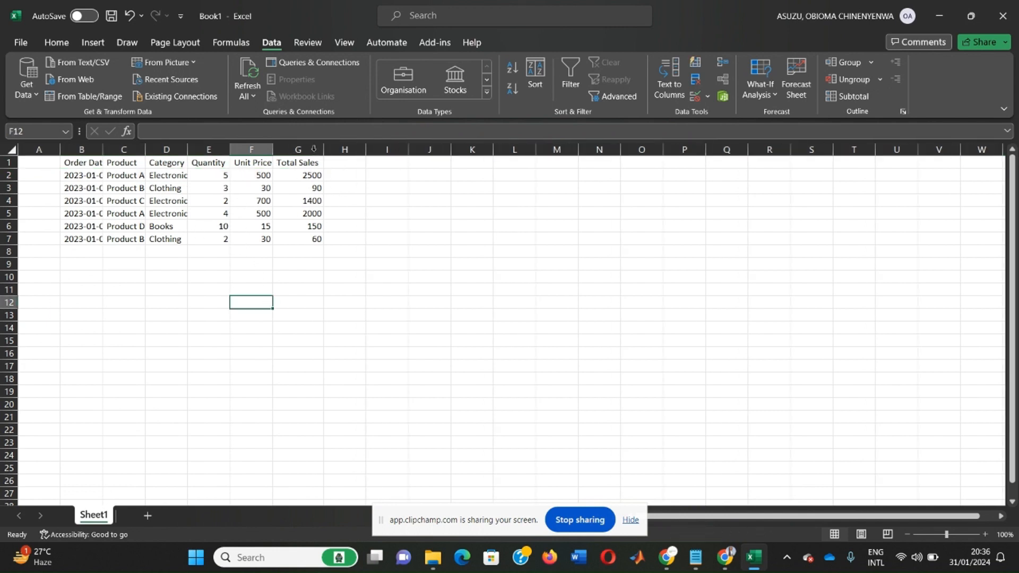
pyautogui.doubleClick(273, 149)
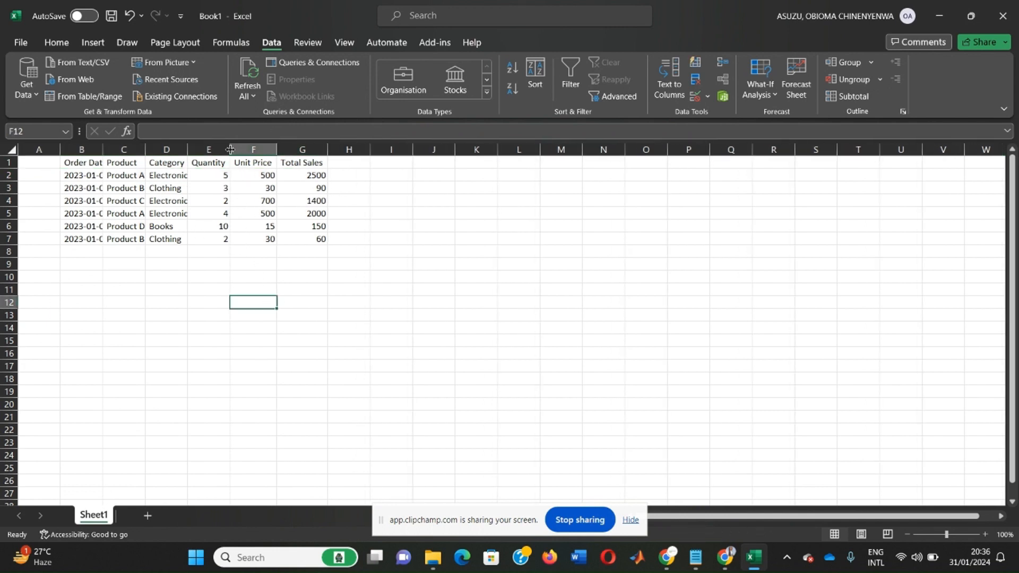
pyautogui.doubleClick(186, 149)
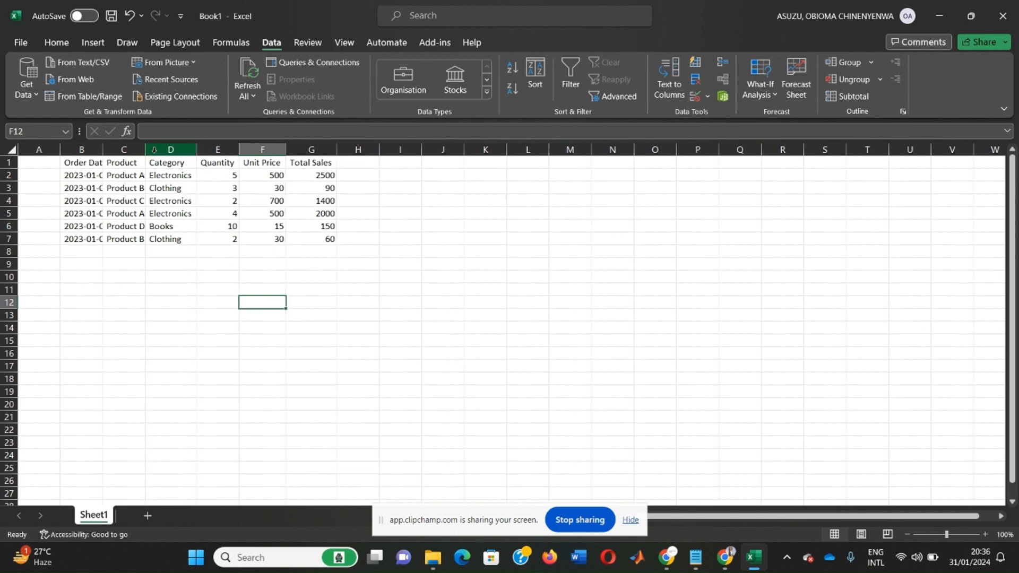
pyautogui.doubleClick(145, 149)
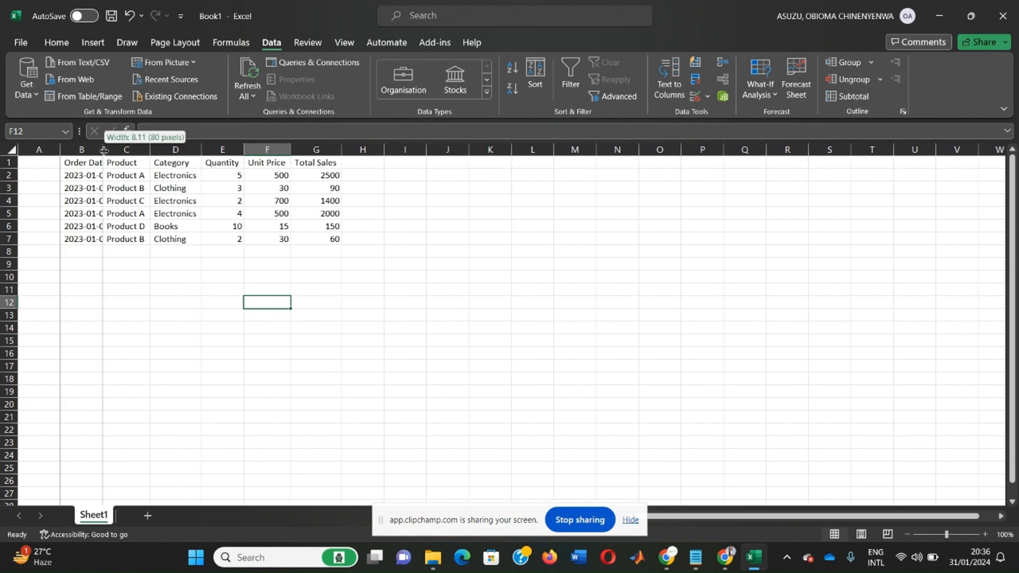
pyautogui.doubleClick(102, 149)
pyautogui.click(80, 162)
pyautogui.moveTo(81, 161); pyautogui.dragTo(318, 163)
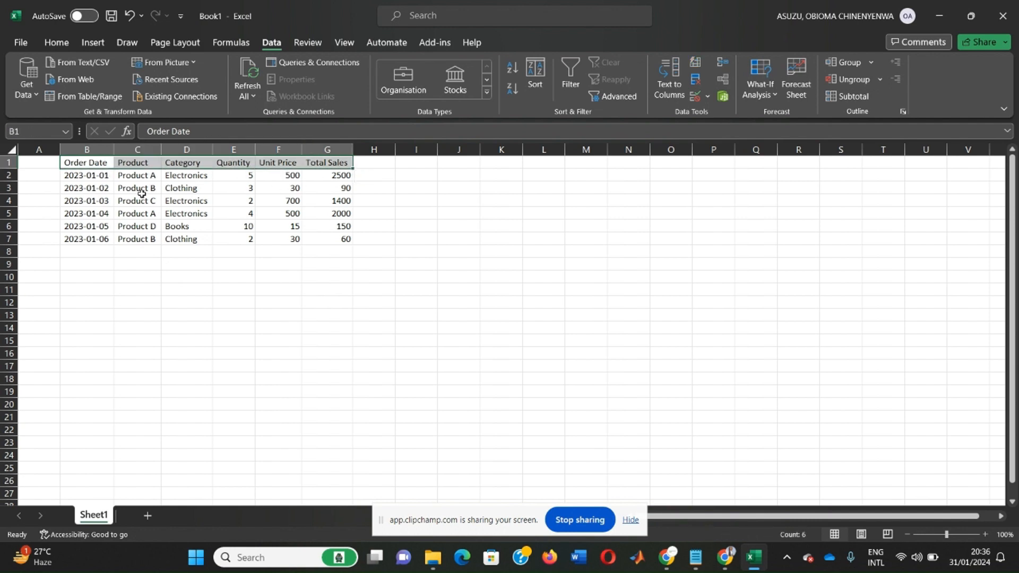
pyautogui.click(277, 263)
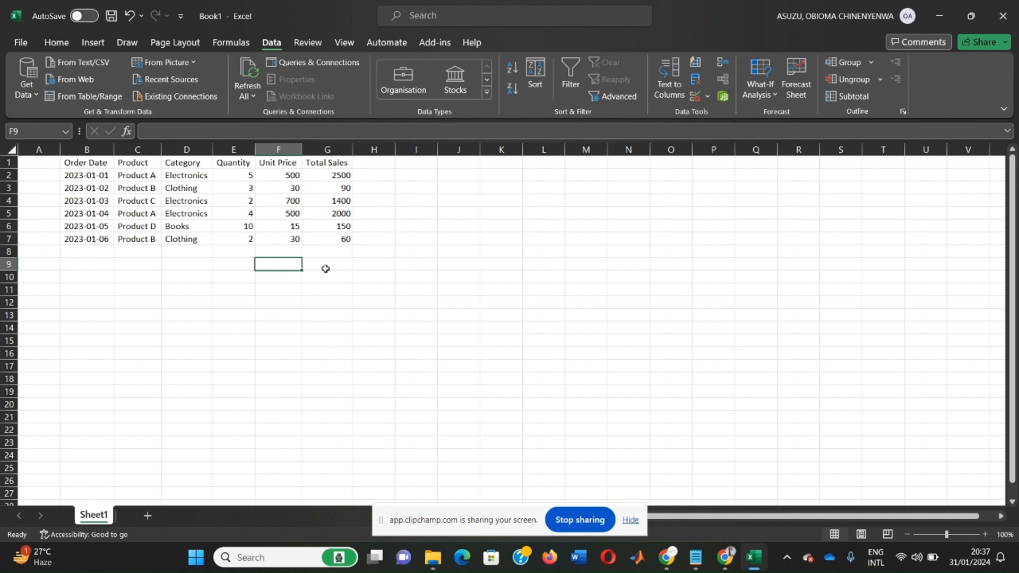
# Step: Total the Total Sales column in cell G8 with a SUM formula over G2:G7
pyautogui.click(326, 147)
pyautogui.click(329, 253)
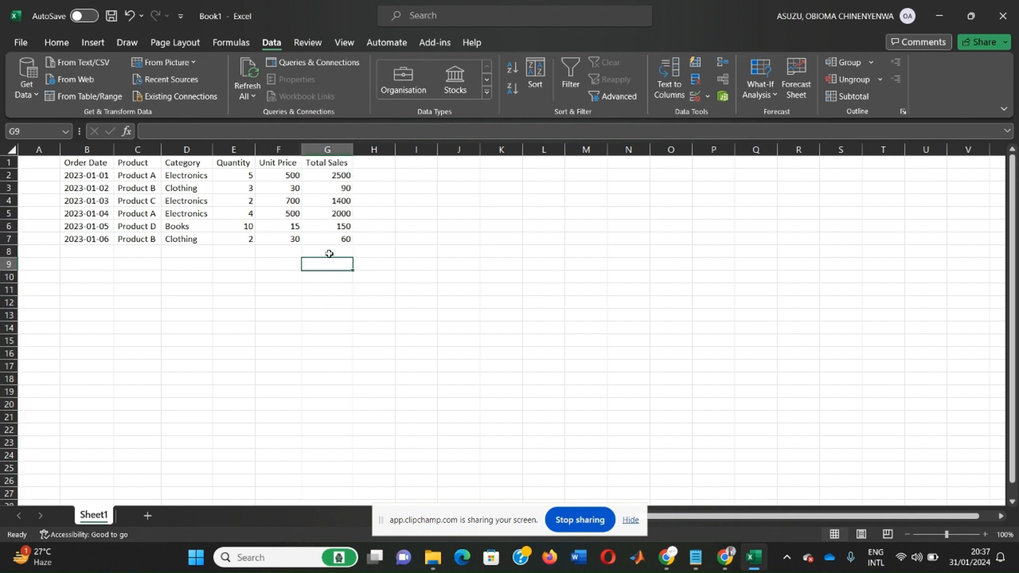
pyautogui.write('=')
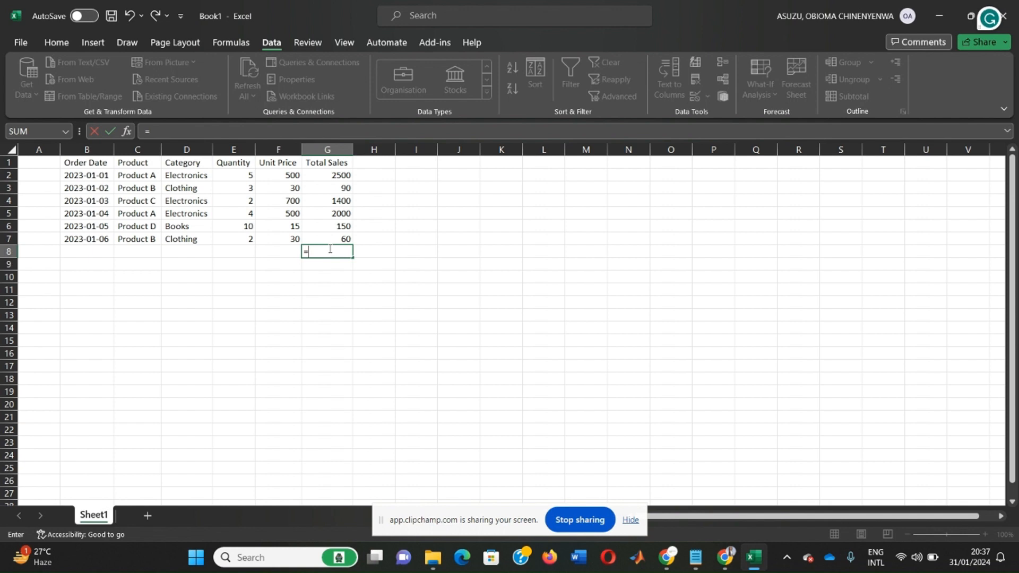
pyautogui.write('sum(')
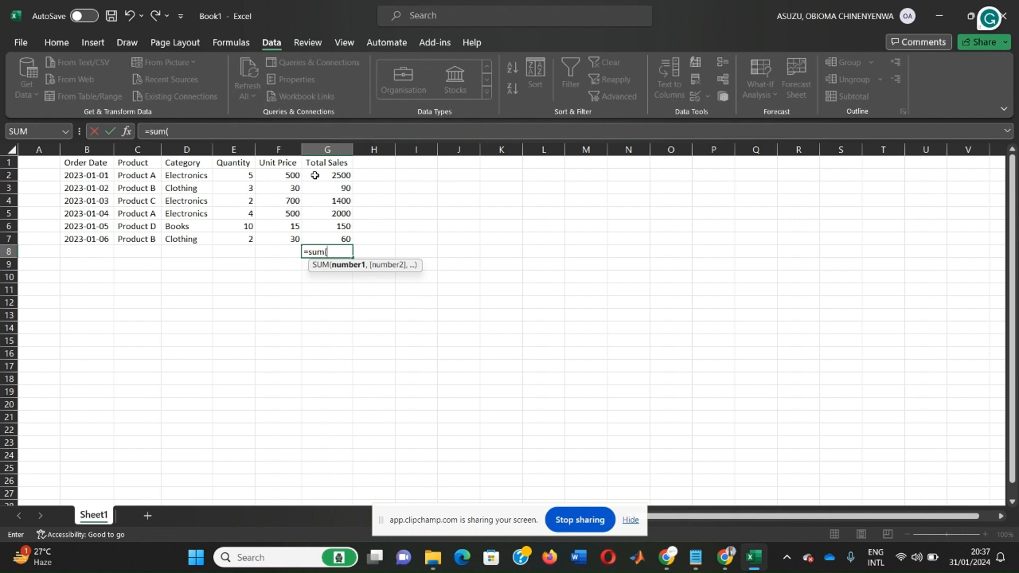
pyautogui.moveTo(315, 175); pyautogui.dragTo(320, 237)
pyautogui.press('Return')
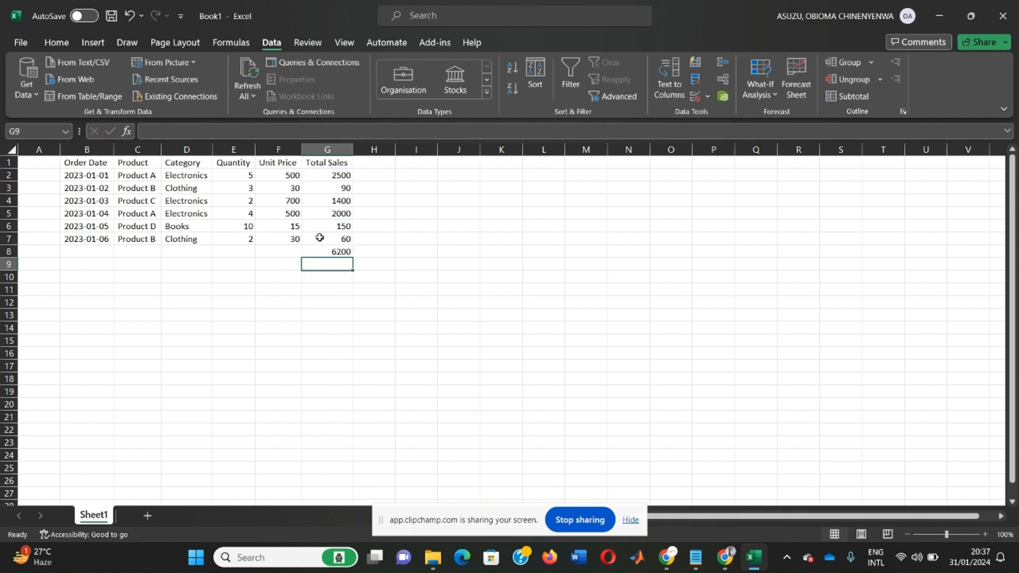
# Step: Label the total row by entering "Total sales" in F8, and bold the total in G8
pyautogui.click(273, 254)
pyautogui.write('Tot')
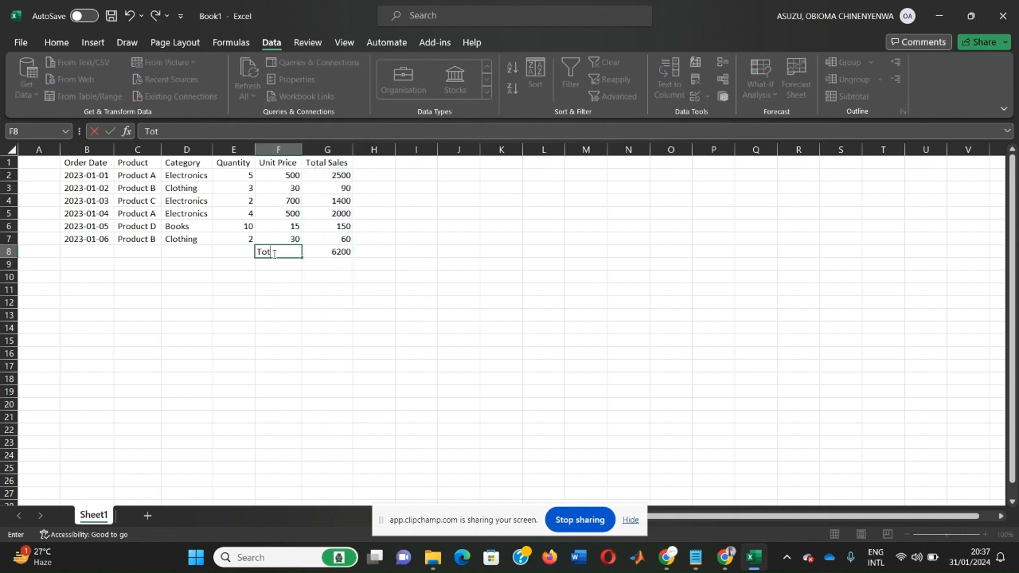
pyautogui.write('al sales')
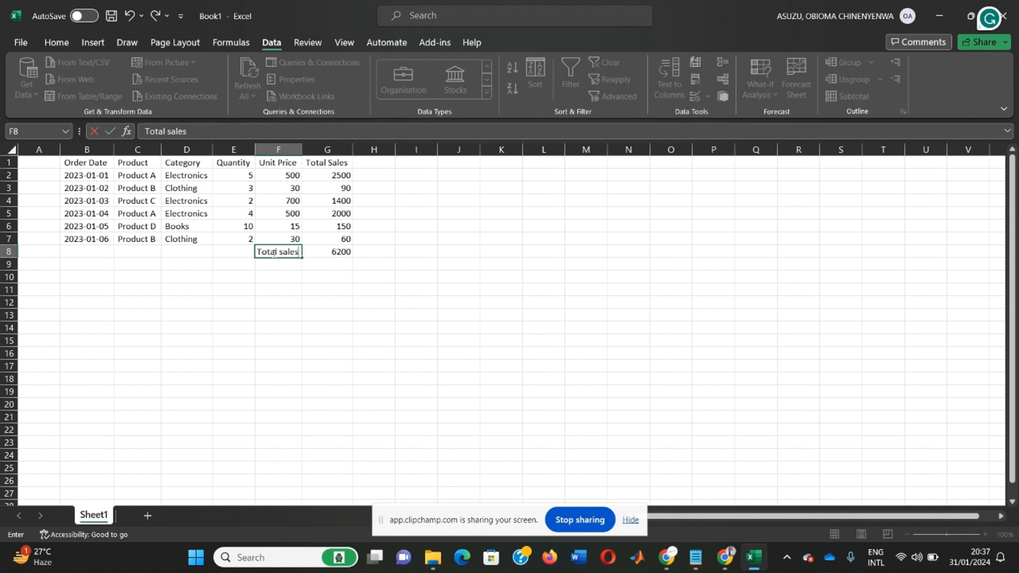
pyautogui.press('Return')
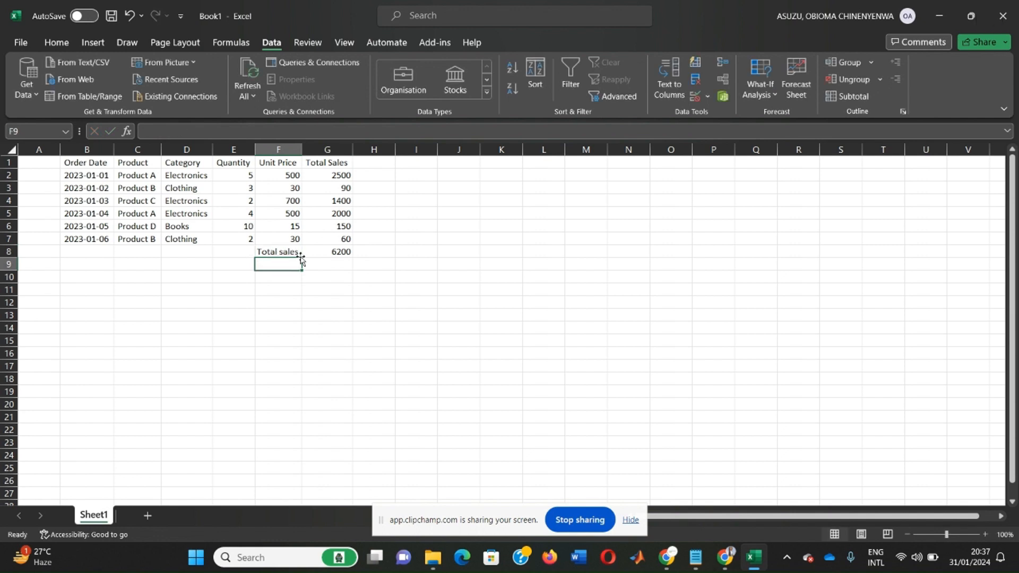
pyautogui.click(329, 253)
pyautogui.hotkey('ctrl', 'b')
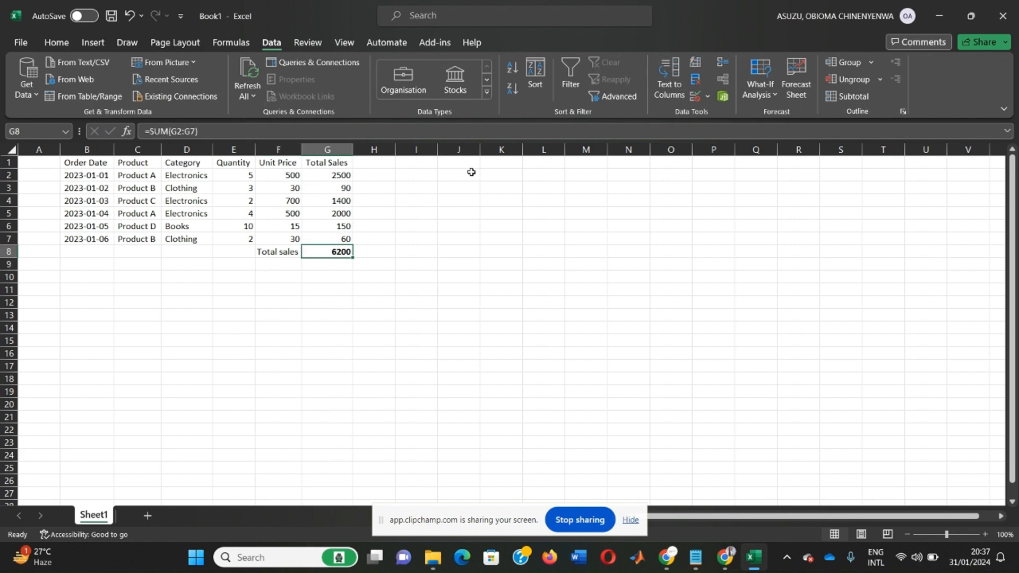
# Step: Enter "Total sales" in J2 and link K2 to the total in G8 with a cell reference
pyautogui.click(465, 174)
pyautogui.write('Total sales is')
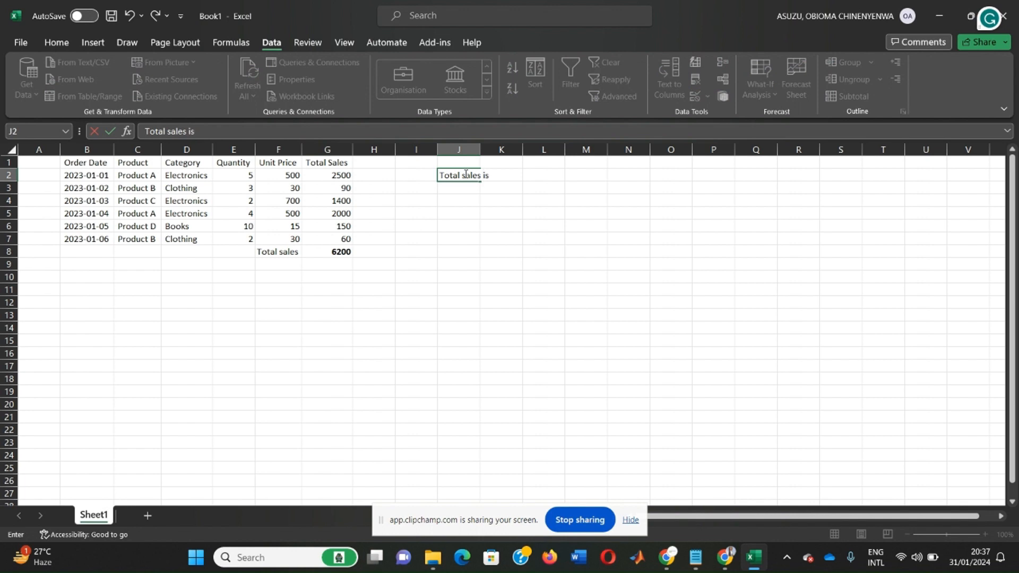
pyautogui.press('BackSpace')
pyautogui.press('BackSpace')
pyautogui.press('Tab')
pyautogui.write('=')
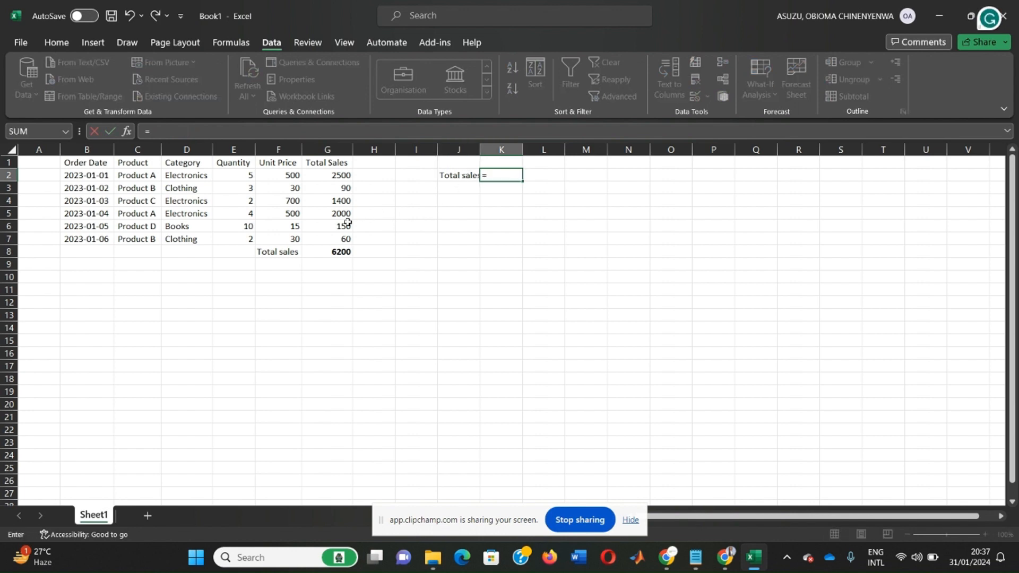
pyautogui.click(325, 251)
pyautogui.press('Return')
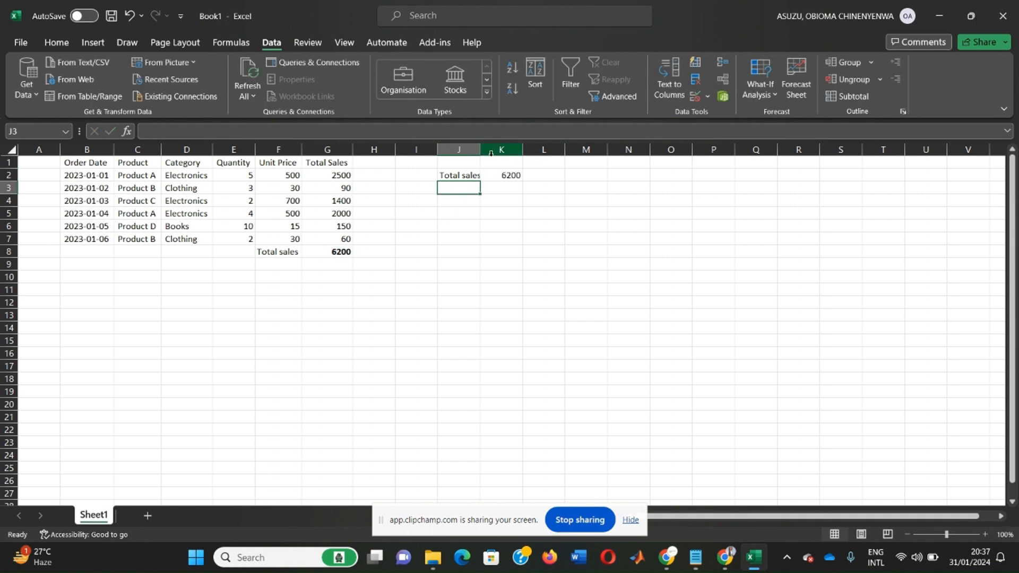
# Step: Merge and centre J1:K1 and enter the heading "NOTES:" in it
pyautogui.click(462, 160)
pyautogui.moveTo(462, 160); pyautogui.dragTo(494, 162)
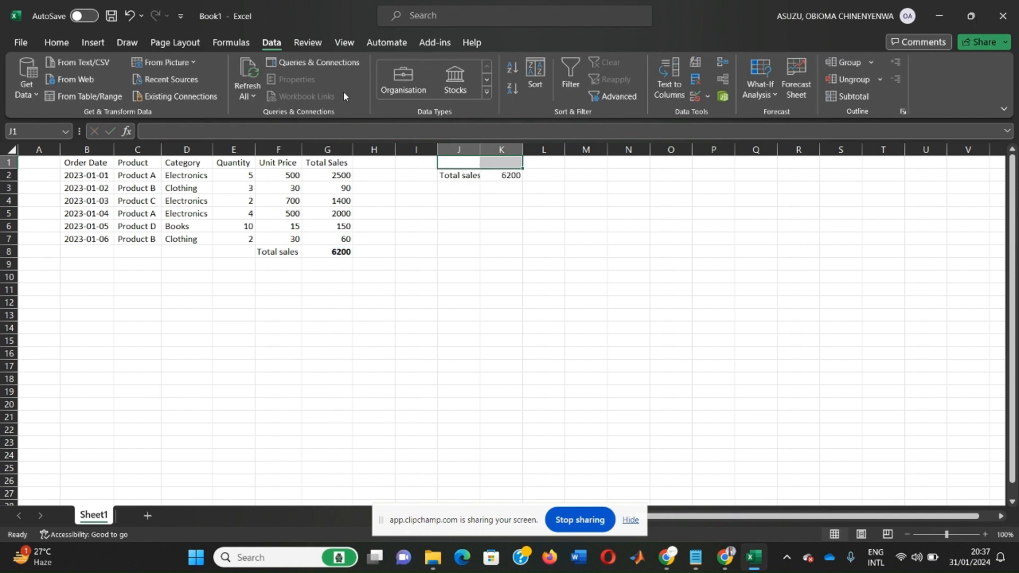
pyautogui.click(53, 45)
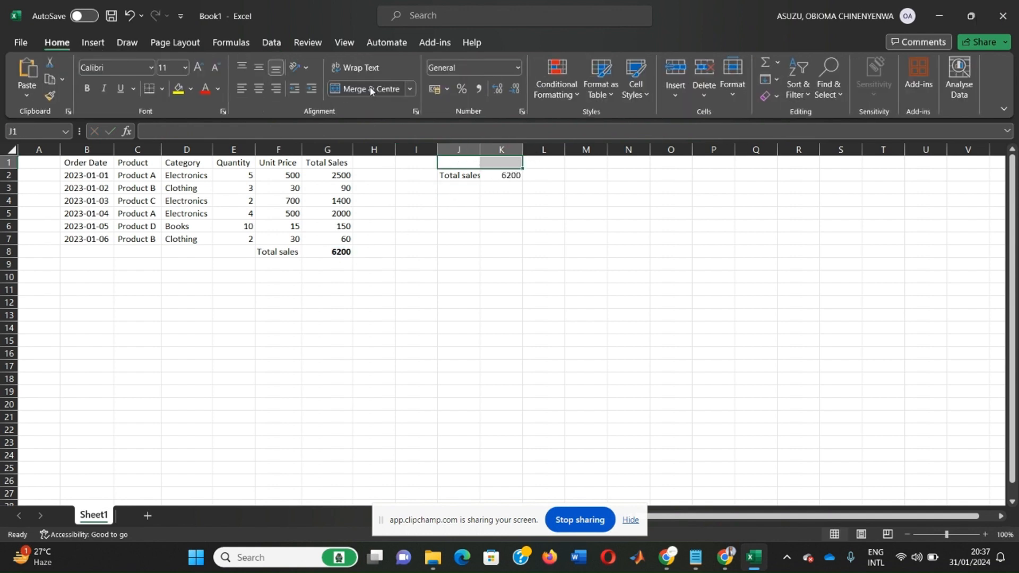
pyautogui.click(358, 88)
pyautogui.write('NOT')
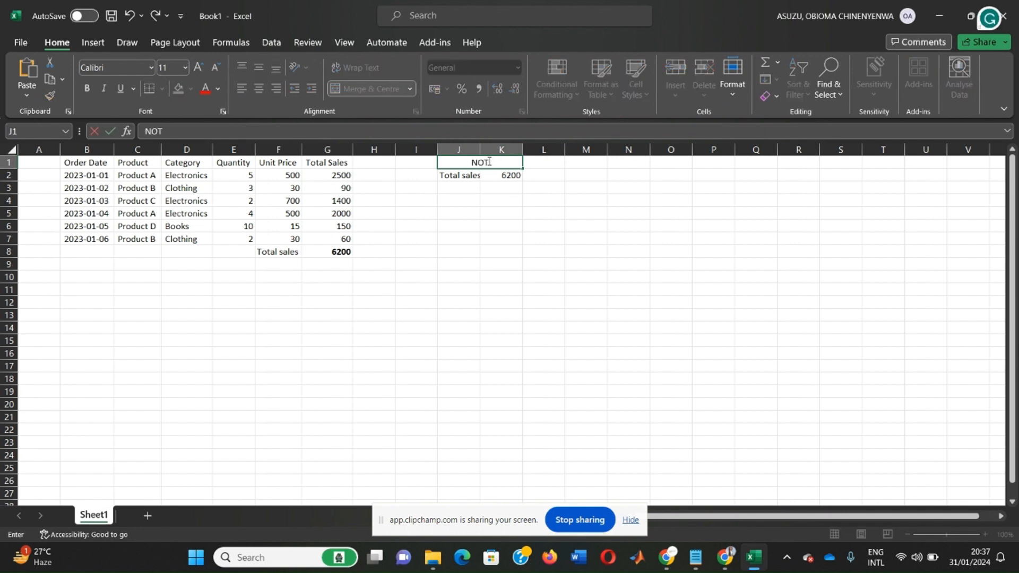
pyautogui.write('ES:')
pyautogui.press('Return')
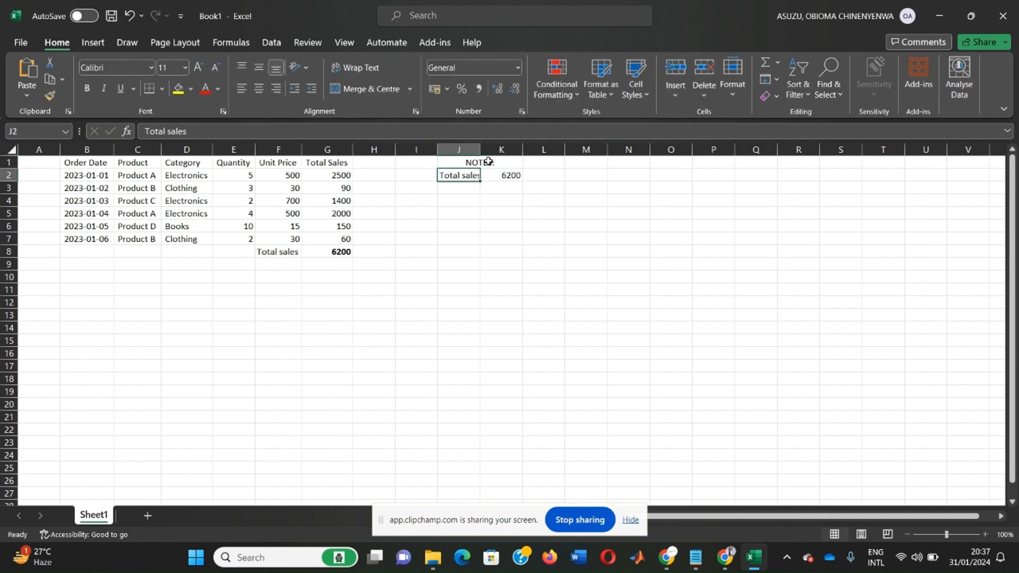
# Step: Bold the NOTES: heading and widen column J slightly so the "Total sales" label fits
pyautogui.click(488, 162)
pyautogui.hotkey('ctrl', 'b')
pyautogui.click(455, 188)
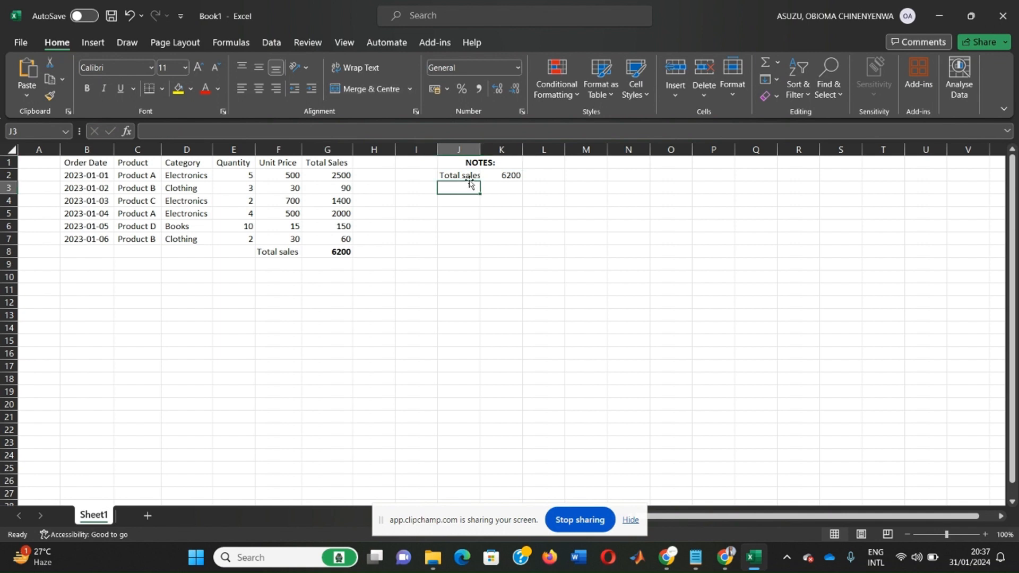
pyautogui.moveTo(480, 150); pyautogui.dragTo(484, 149)
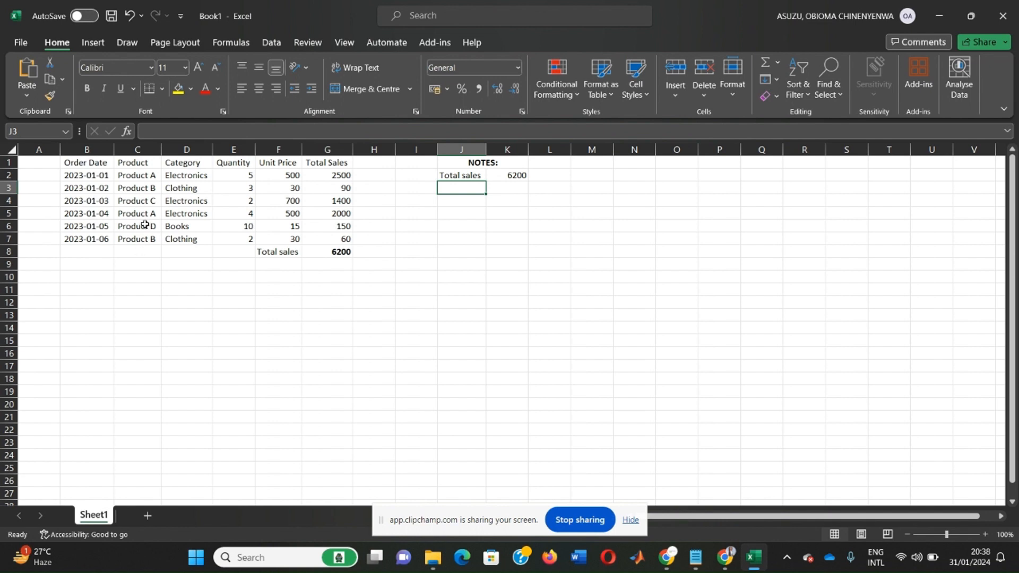
# Step: Sort the sales table by the Total Sales column in descending order
pyautogui.moveTo(328, 173); pyautogui.dragTo(328, 230)
pyautogui.click(336, 161)
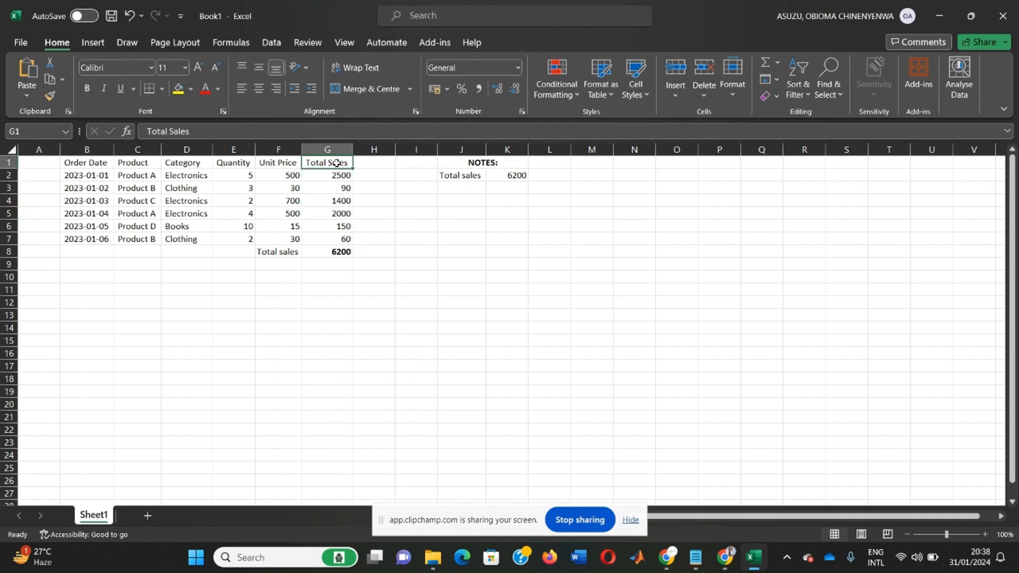
pyautogui.click(807, 93)
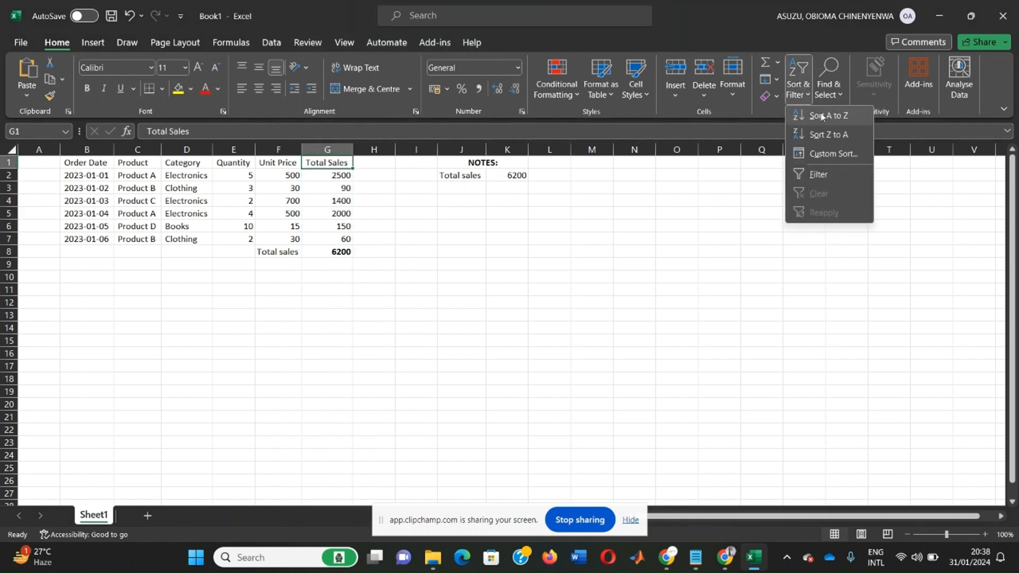
pyautogui.click(824, 136)
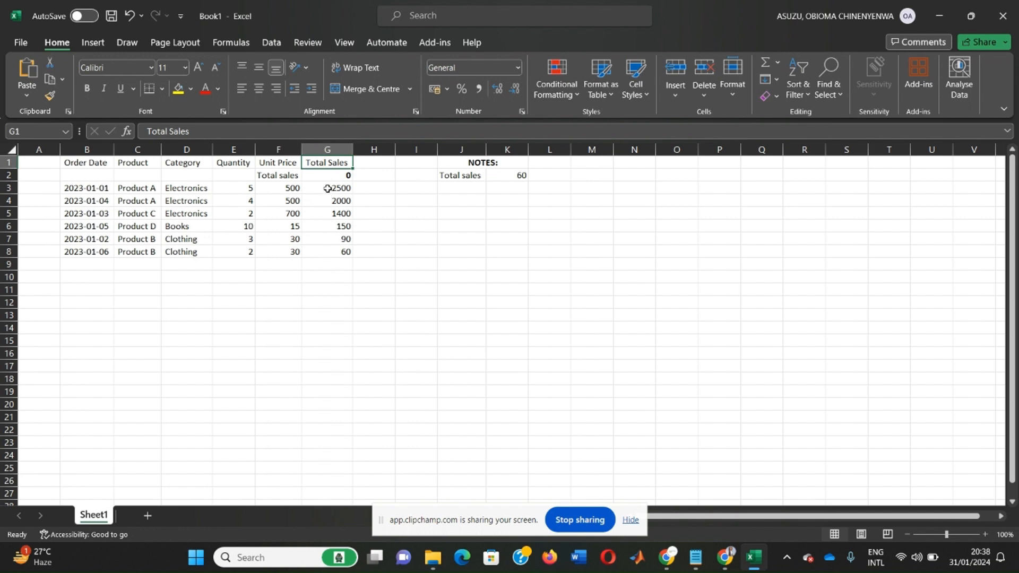
# Step: Enter the note label "Highest contribution to sales by product" in J3
pyautogui.click(327, 189)
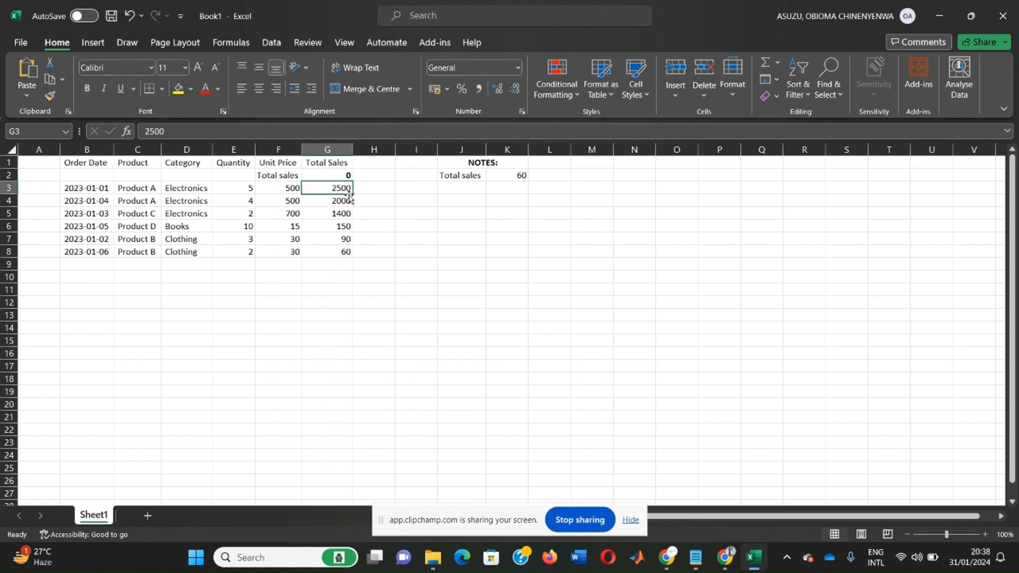
pyautogui.click(458, 190)
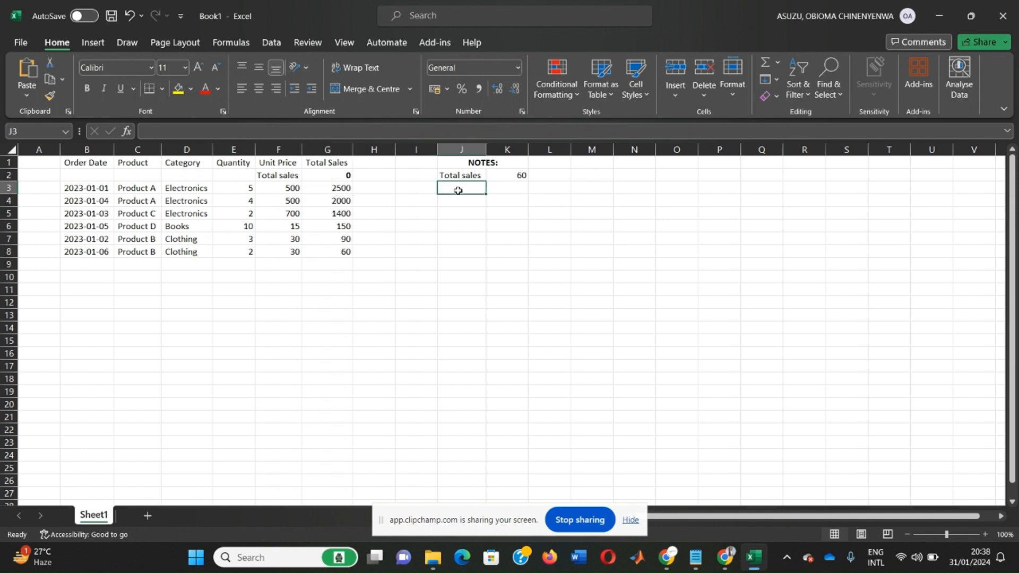
pyautogui.write('Product')
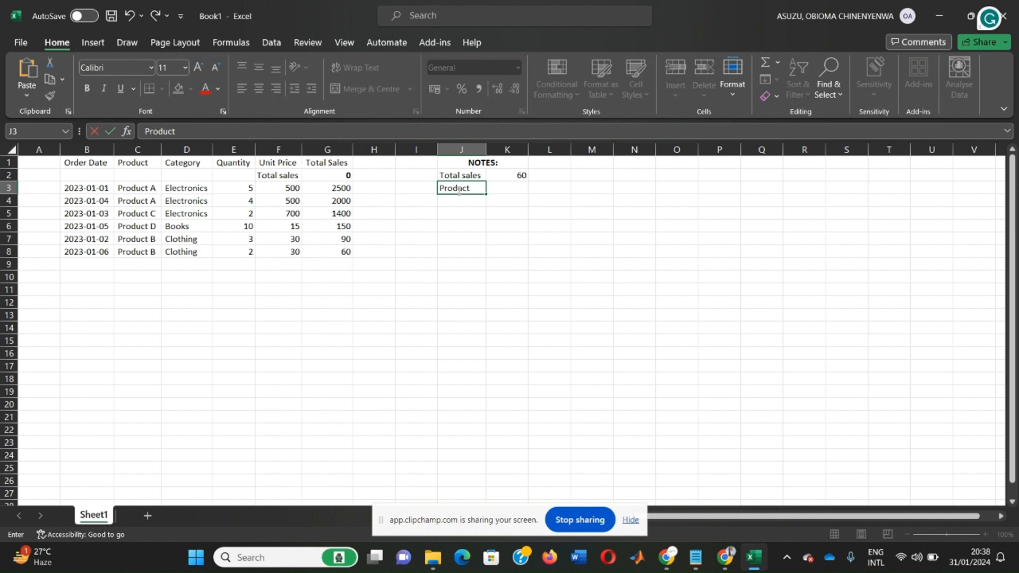
pyautogui.write(' contribution to sales')
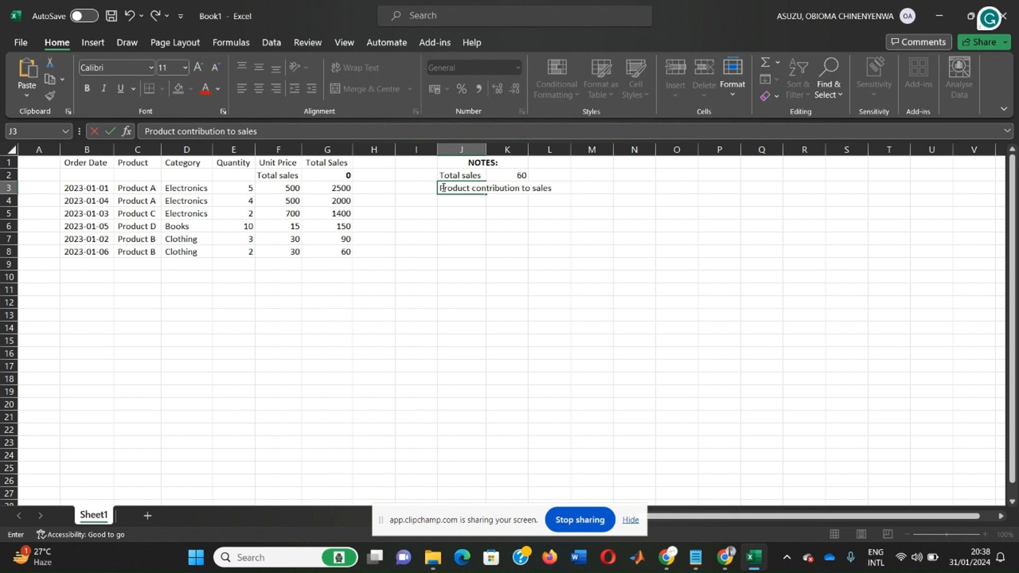
pyautogui.press('BackSpace')
pyautogui.write('Most')
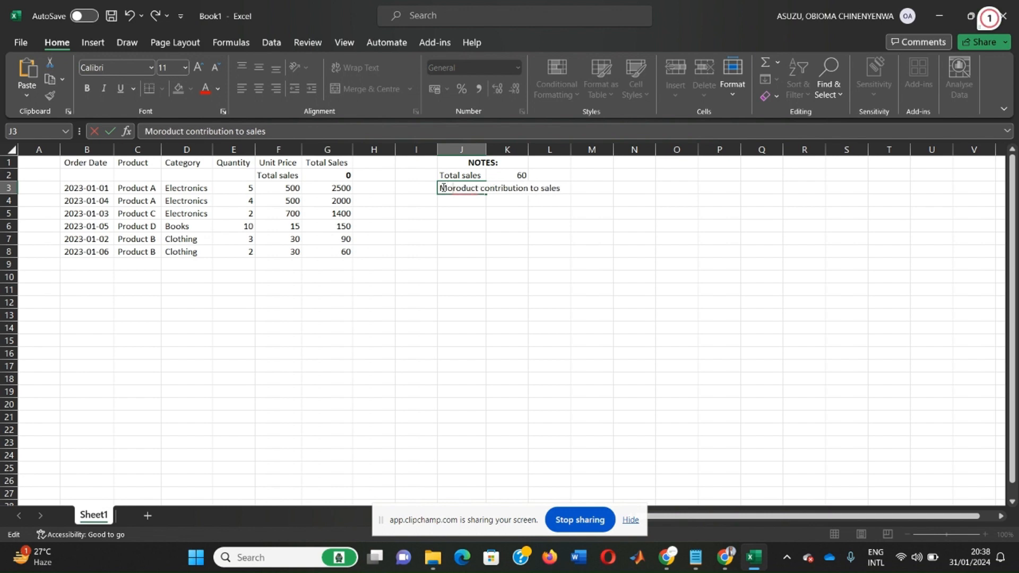
pyautogui.press('Delete')
pyautogui.press('Delete')
pyautogui.press('Delete')
pyautogui.press('Delete')
pyautogui.press('Delete')
pyautogui.press('Delete')
pyautogui.press('Delete')
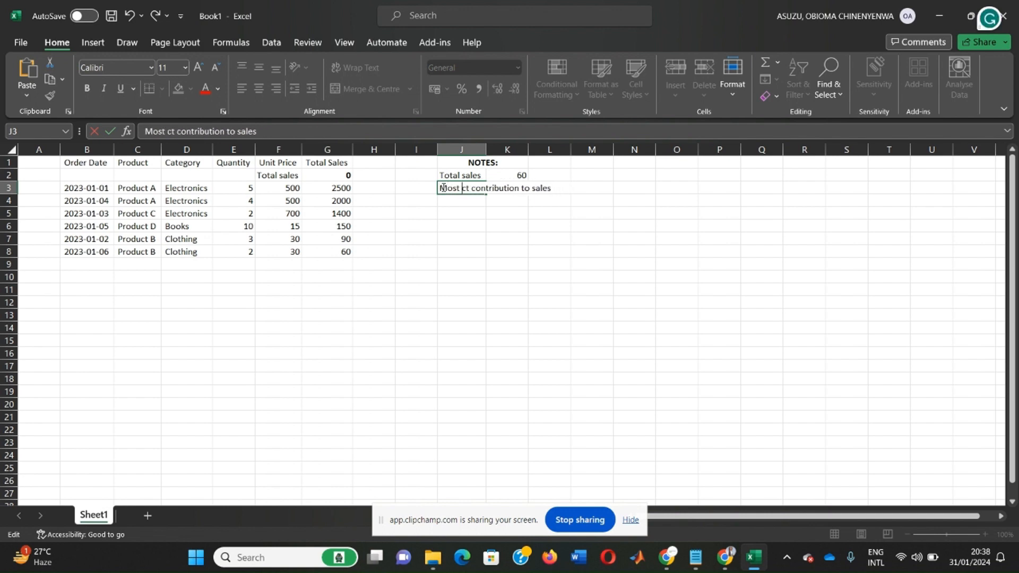
pyautogui.press('BackSpace')
pyautogui.press('BackSpace')
pyautogui.press('BackSpace')
pyautogui.press('BackSpace')
pyautogui.press('BackSpace')
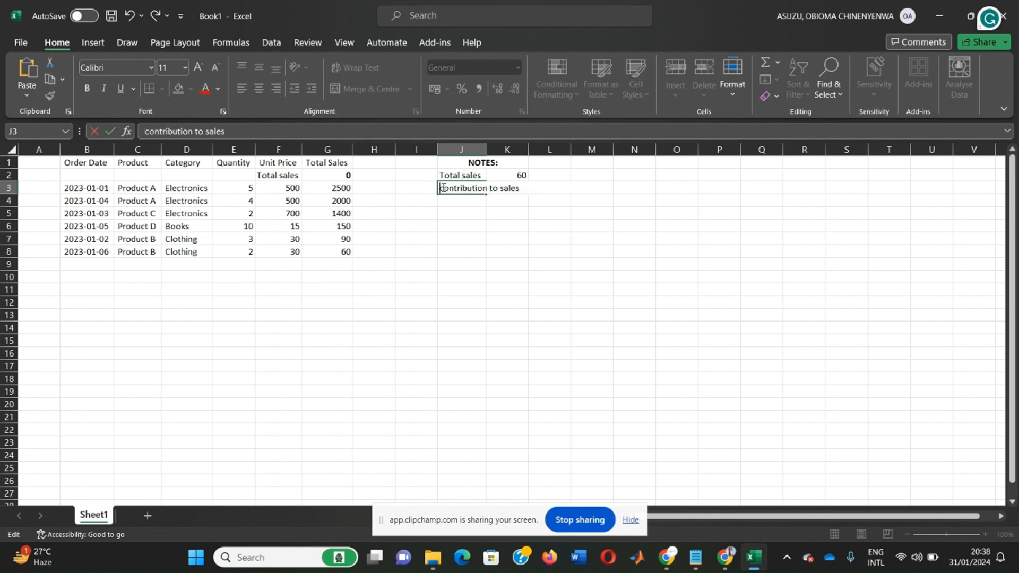
pyautogui.write('igh')
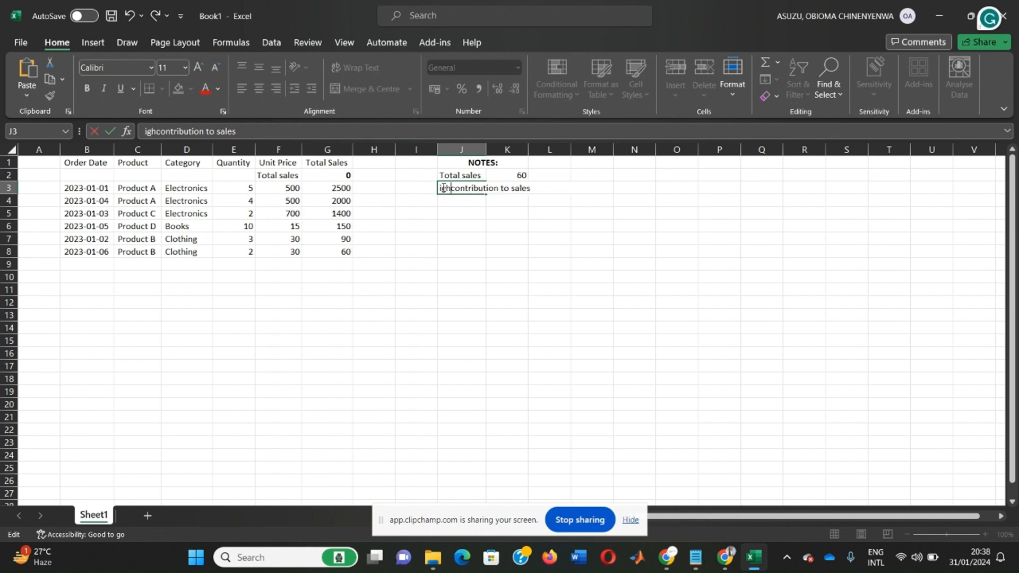
pyautogui.press('BackSpace')
pyautogui.press('BackSpace')
pyautogui.press('BackSpace')
pyautogui.write('Highest ')
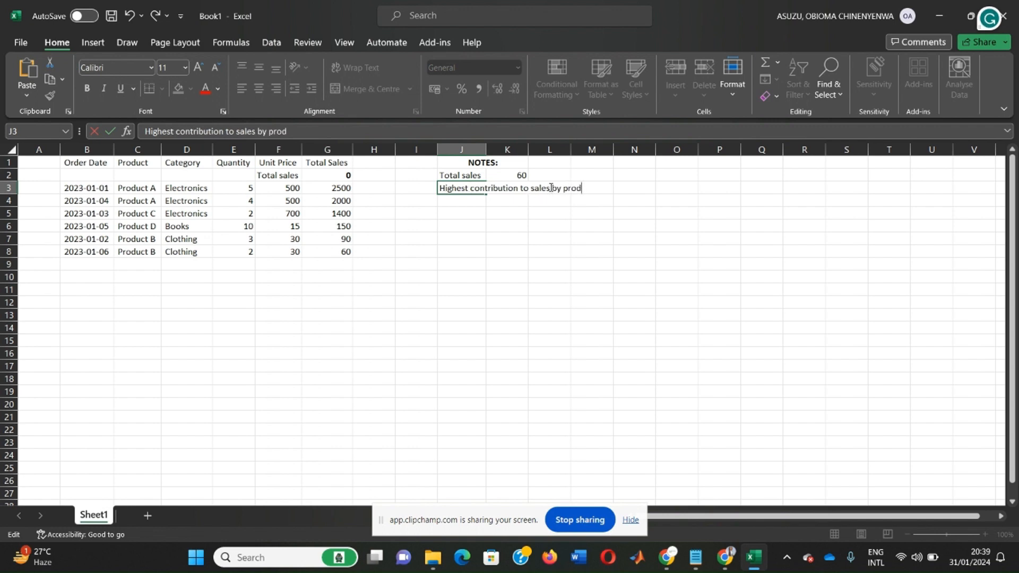
pyautogui.write('uct')
pyautogui.press('Tab')
# Step: Enter "Product A" in K3 as the answer to the highest-contribution note
pyautogui.write('Pr')
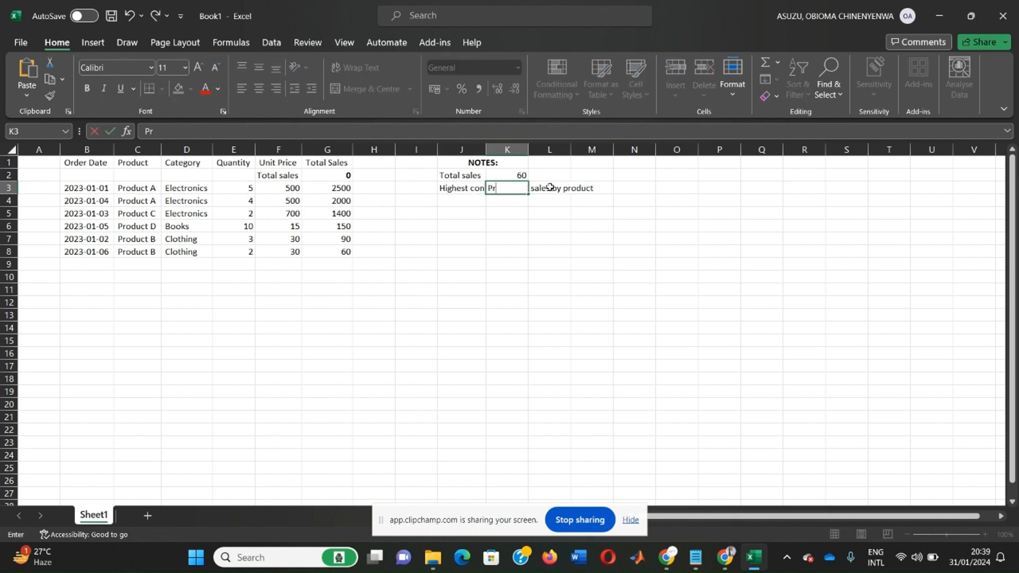
pyautogui.write('oduct A')
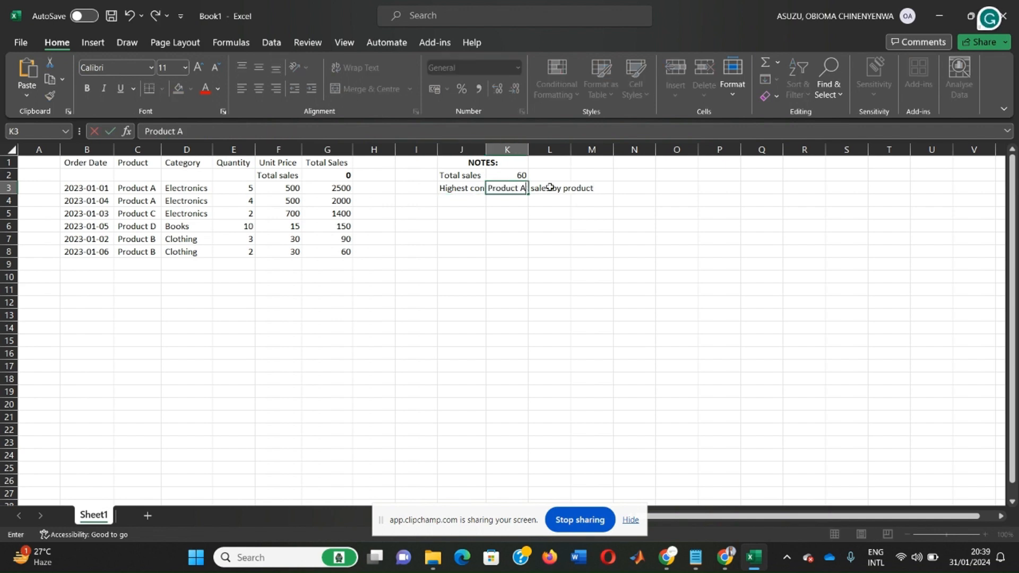
pyautogui.press('Return')
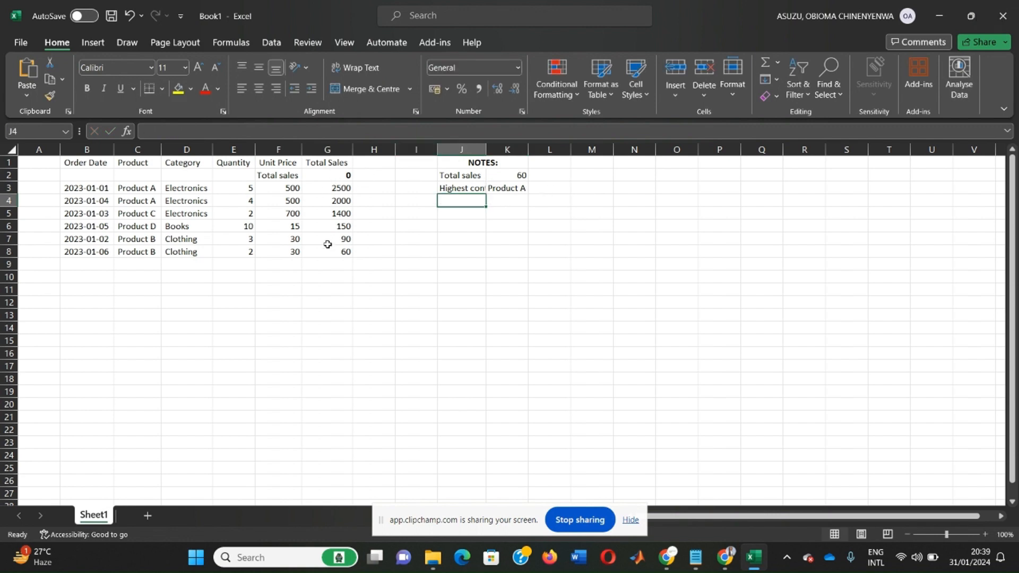
# Step: Delete the misplaced Total sales row cells B2:G2, shifting the cells below up
pyautogui.moveTo(272, 176); pyautogui.dragTo(332, 182)
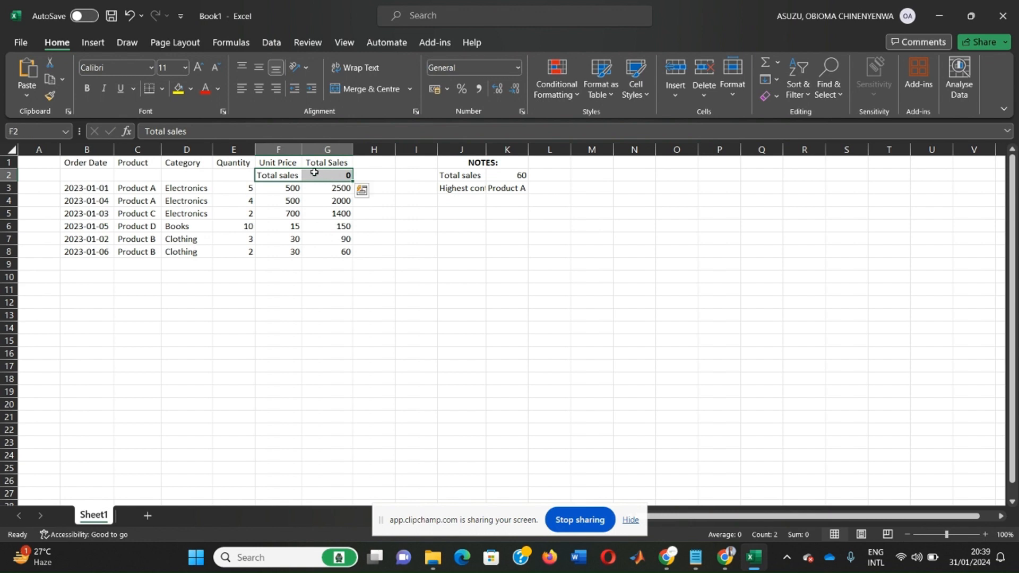
pyautogui.moveTo(110, 175); pyautogui.dragTo(321, 176)
pyautogui.rightClick(245, 182)
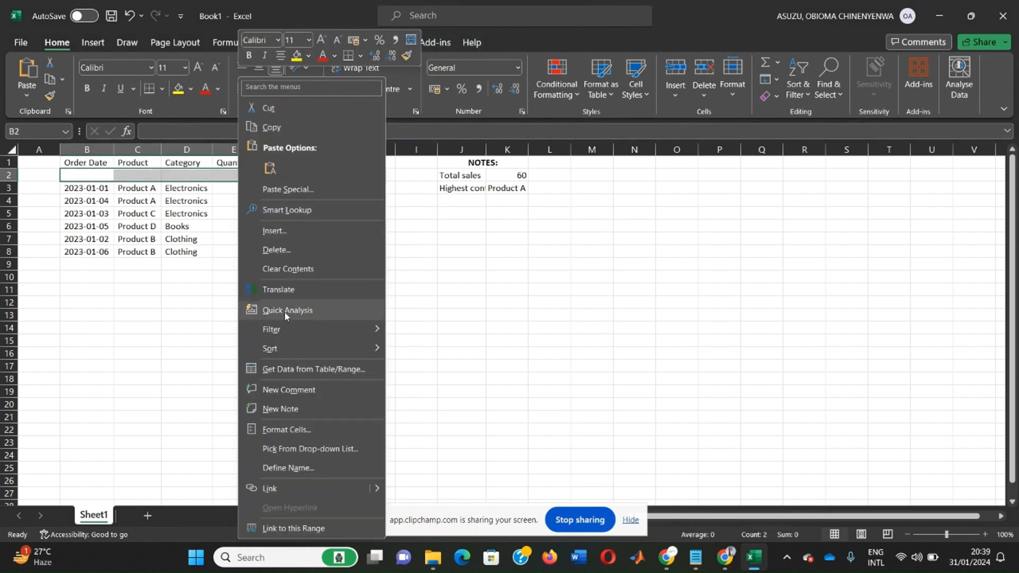
pyautogui.click(279, 251)
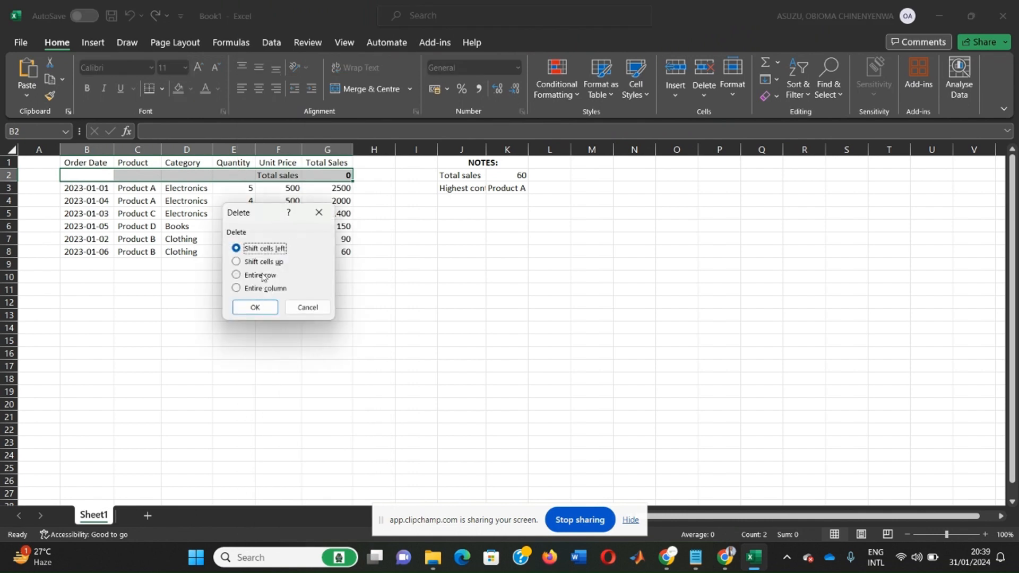
pyautogui.click(263, 261)
pyautogui.click(254, 308)
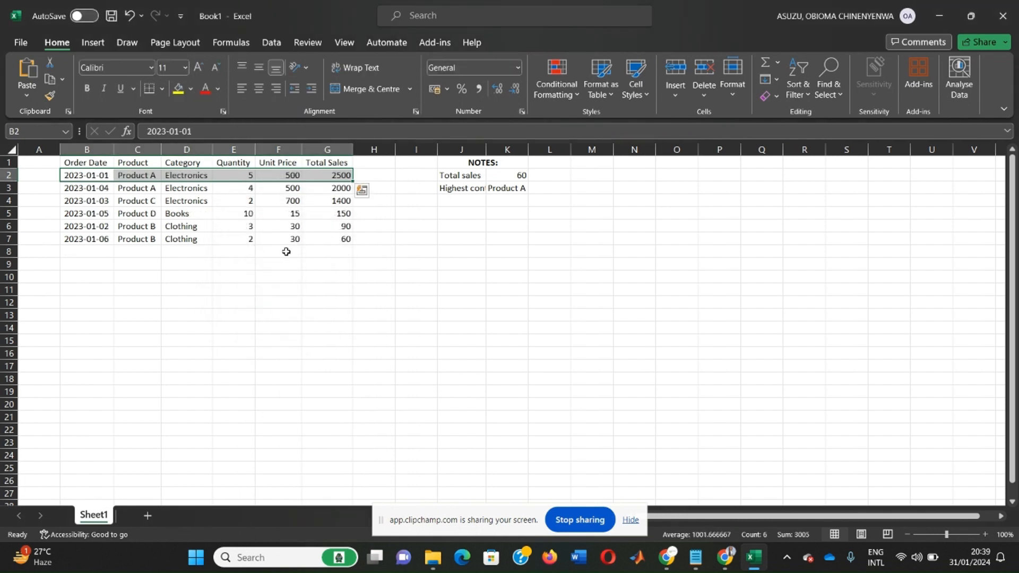
# Step: Recalculate the Total Sales column's total in G8 with a SUM formula over the sorted values in G2:G7
pyautogui.click(286, 252)
pyautogui.click(330, 249)
pyautogui.write('=')
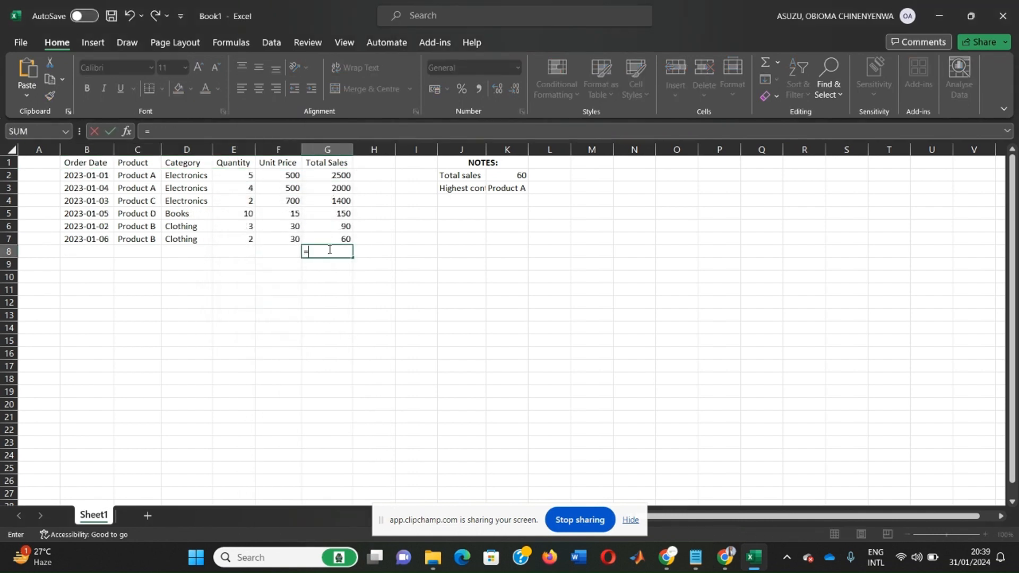
pyautogui.write('sum(')
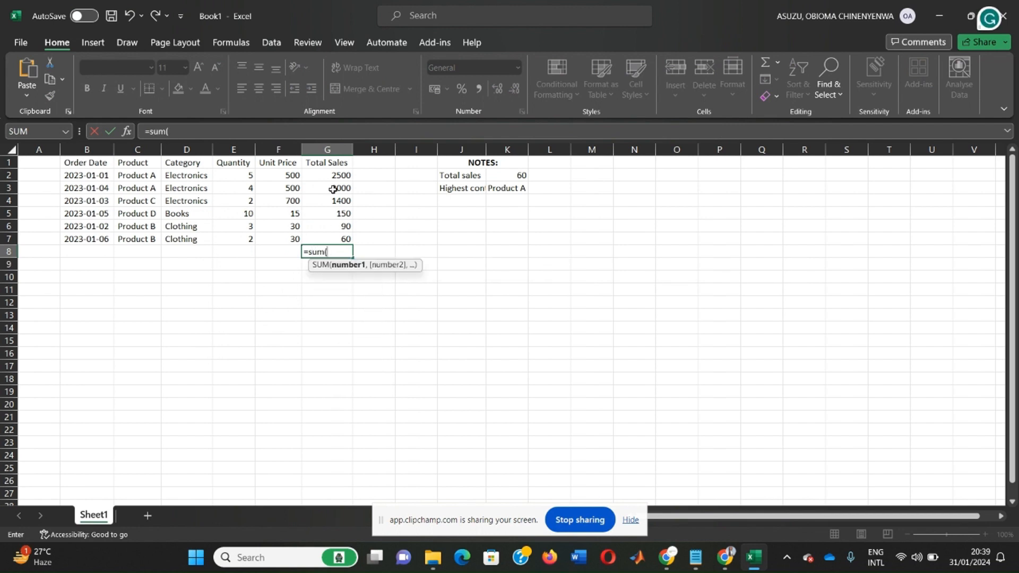
pyautogui.moveTo(326, 174); pyautogui.dragTo(325, 236)
pyautogui.press('Return')
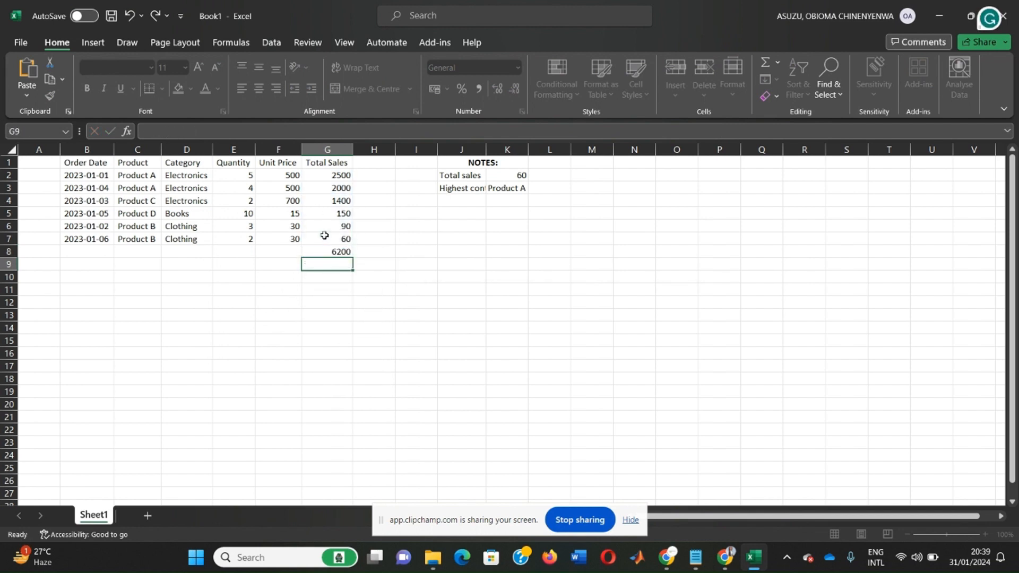
# Step: Correct the Total sales note in K2 to 6200 and autofit column J to its note labels
pyautogui.click(507, 174)
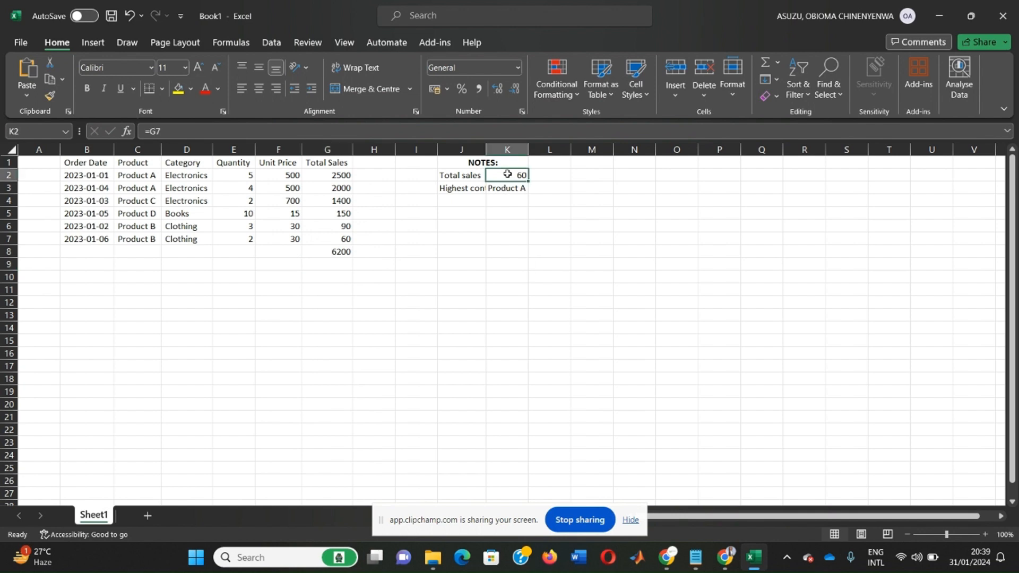
pyautogui.doubleClick(508, 174)
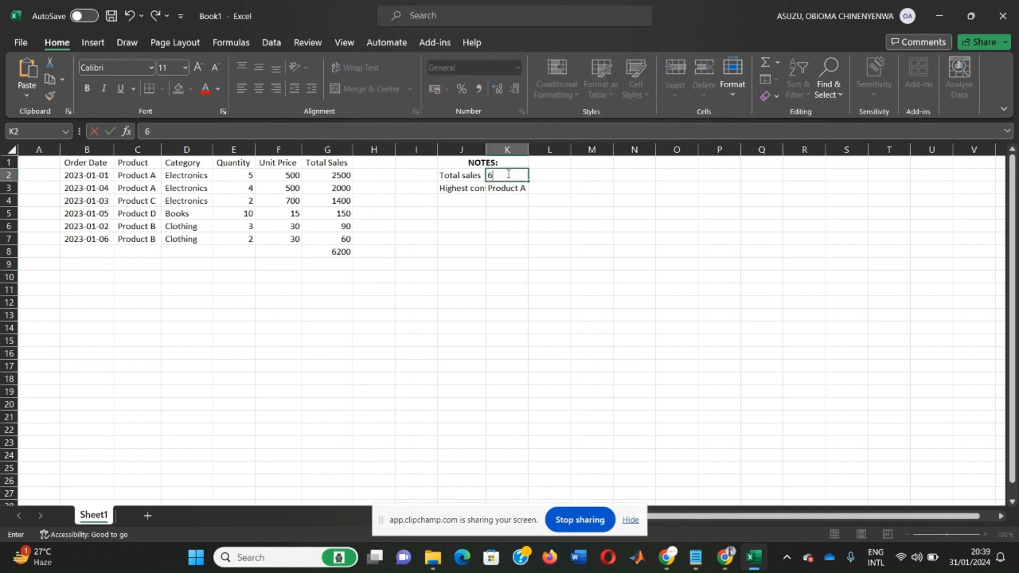
pyautogui.press('BackSpace')
pyautogui.write('8')
pyautogui.press('Return')
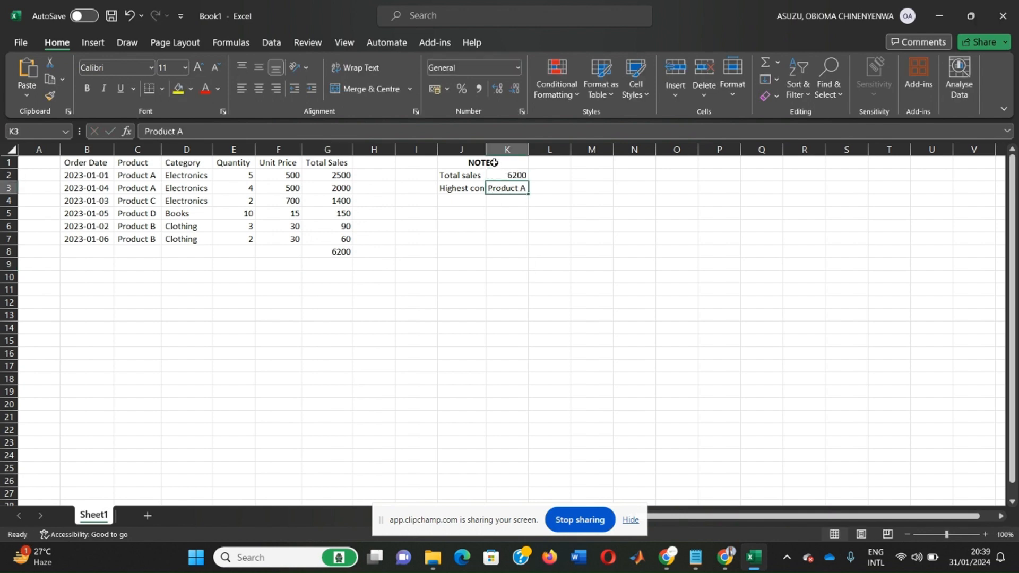
pyautogui.doubleClick(486, 149)
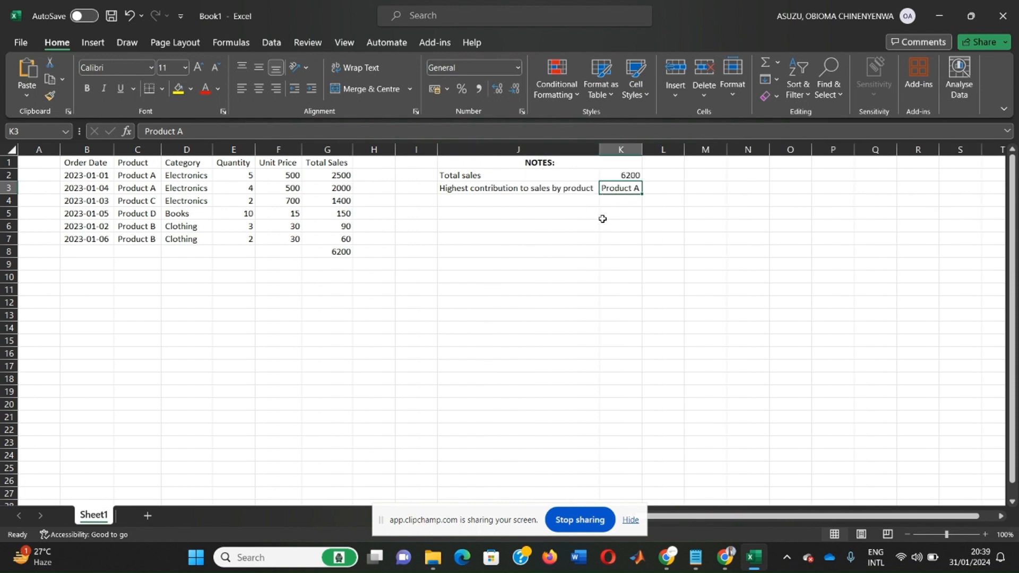
pyautogui.click(324, 264)
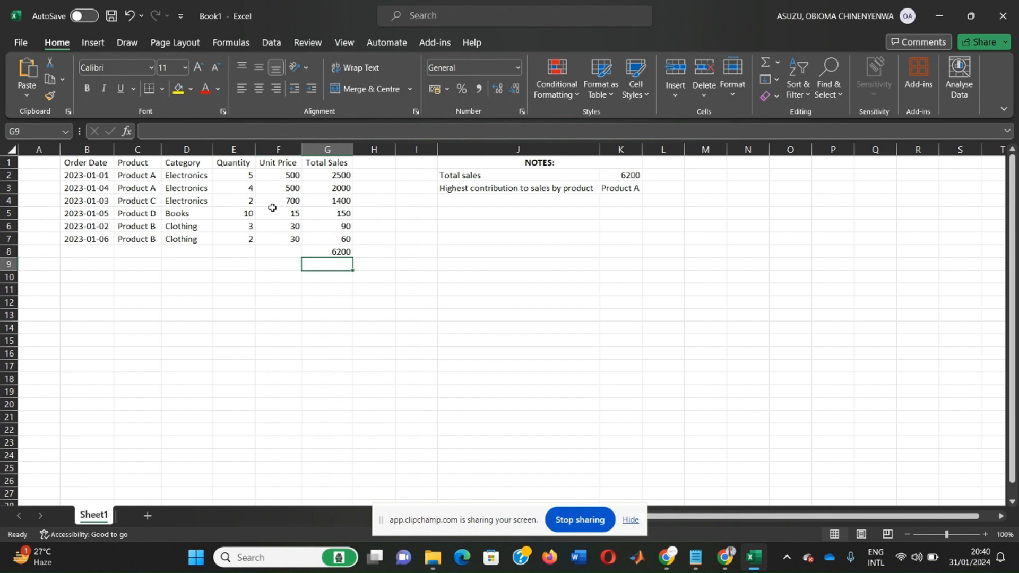
# Step: Add the note "Products with consistently high sales" in J4 with the answer "Product A" in K4
pyautogui.click(460, 200)
pyautogui.write('Pro')
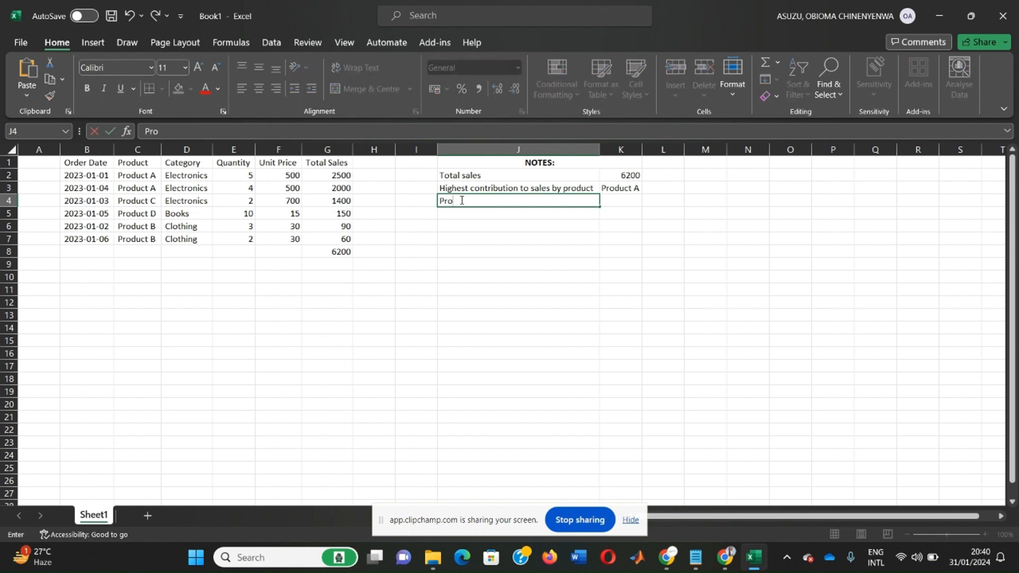
pyautogui.write('ducts wit')
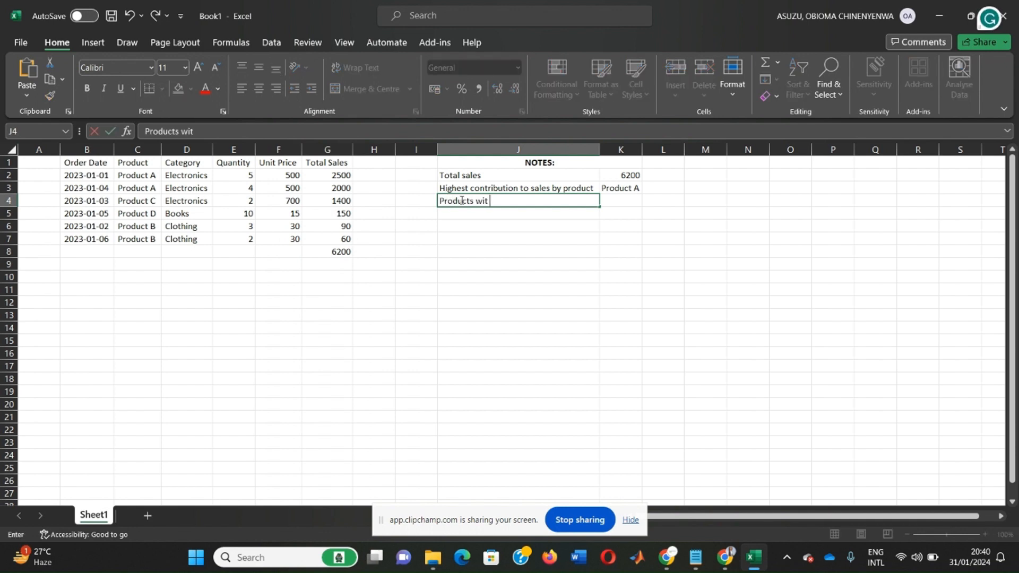
pyautogui.write('h consistently ')
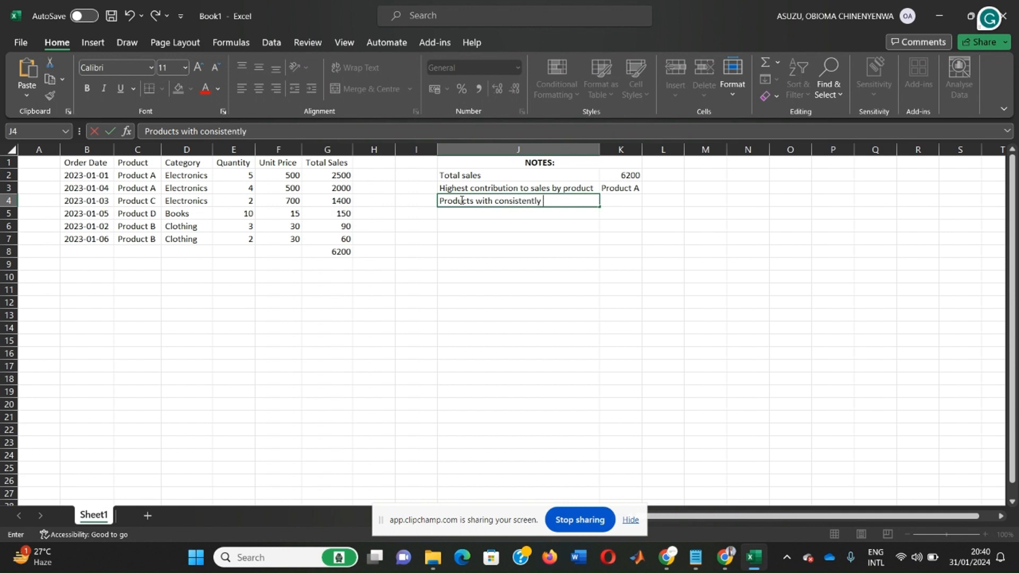
pyautogui.write('high sales')
pyautogui.press('Tab')
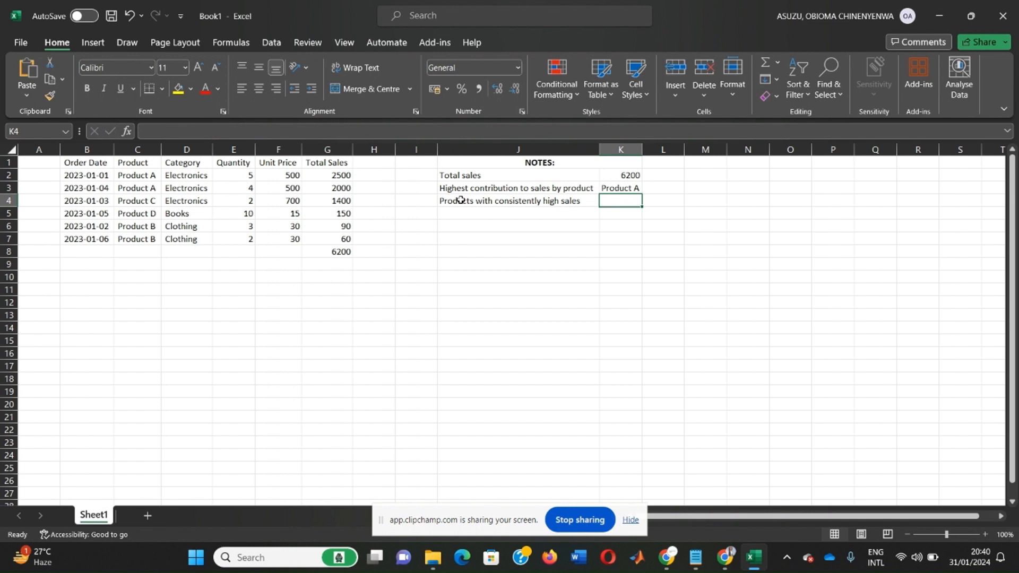
pyautogui.write('Product A')
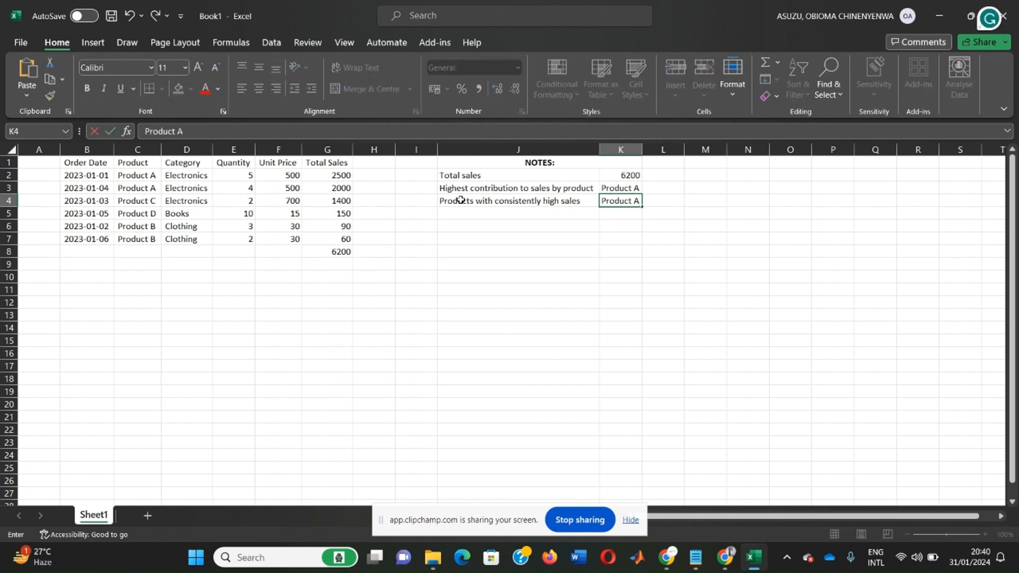
pyautogui.press('Return')
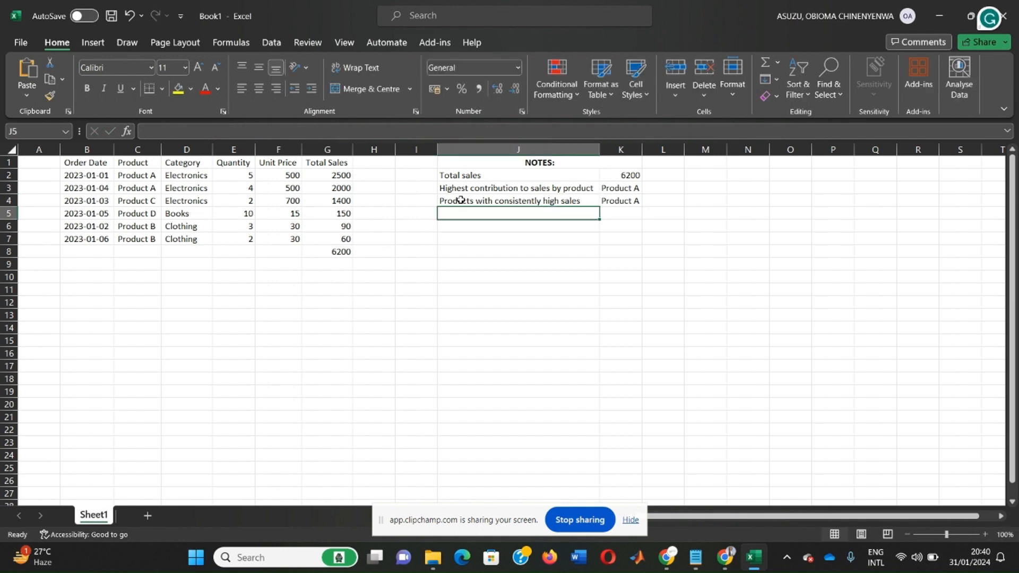
# Step: Copy the J4 note label into J5 and reword it to "Products with consistently low sales"
pyautogui.click(460, 200)
pyautogui.hotkey('ctrl', 'c')
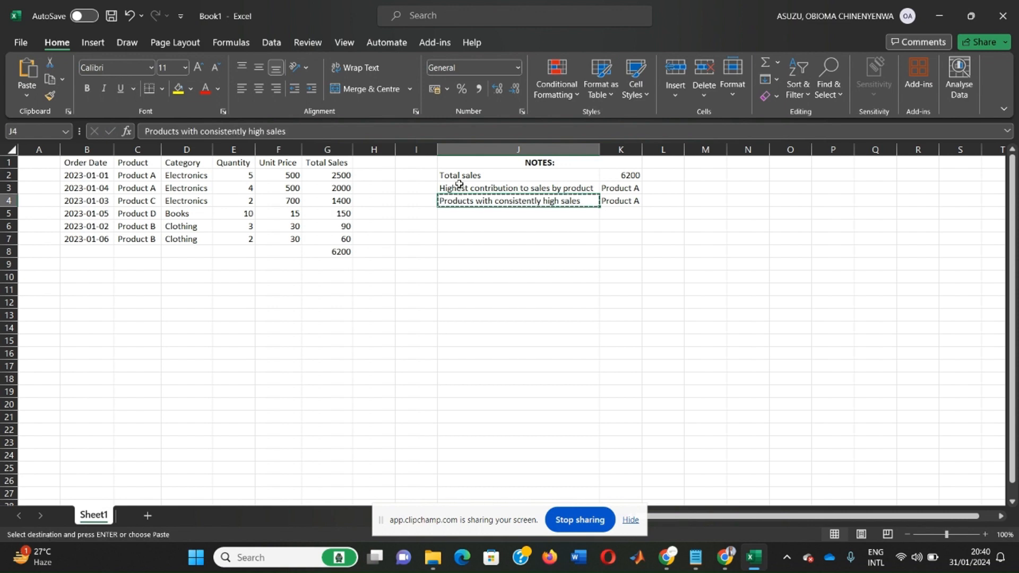
pyautogui.press('Down')
pyautogui.hotkey('ctrl', 'v')
pyautogui.moveTo(264, 131); pyautogui.dragTo(251, 131)
pyautogui.write('low')
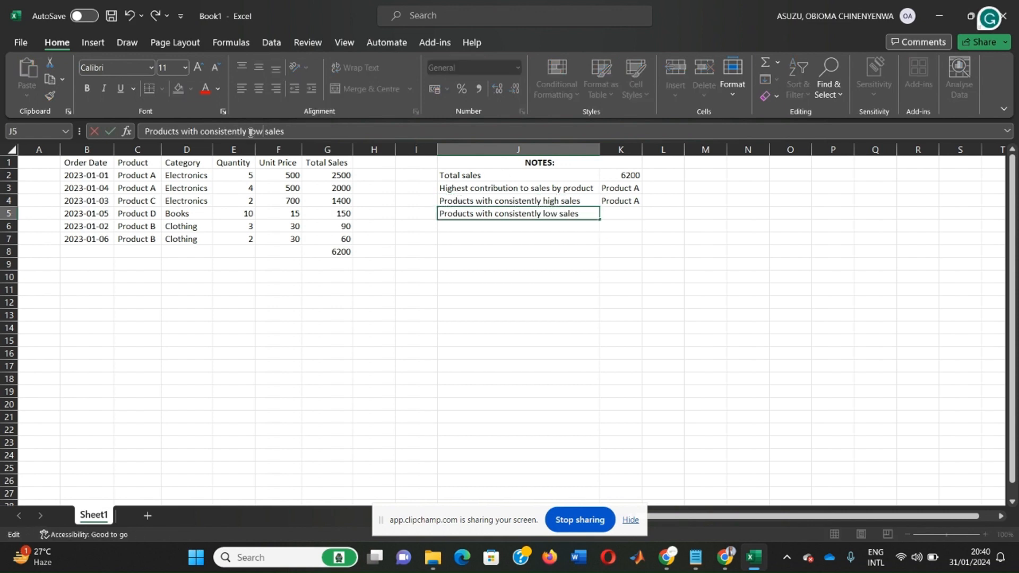
# Step: Enter "Product B" in K5 as the answer to the consistently low sales note
pyautogui.press('Tab')
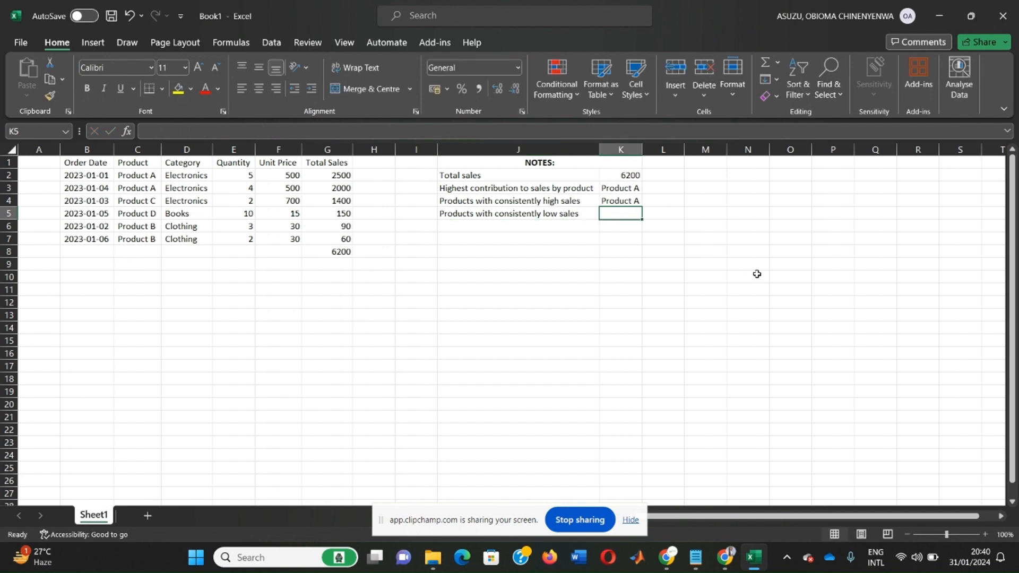
pyautogui.write('Product ')
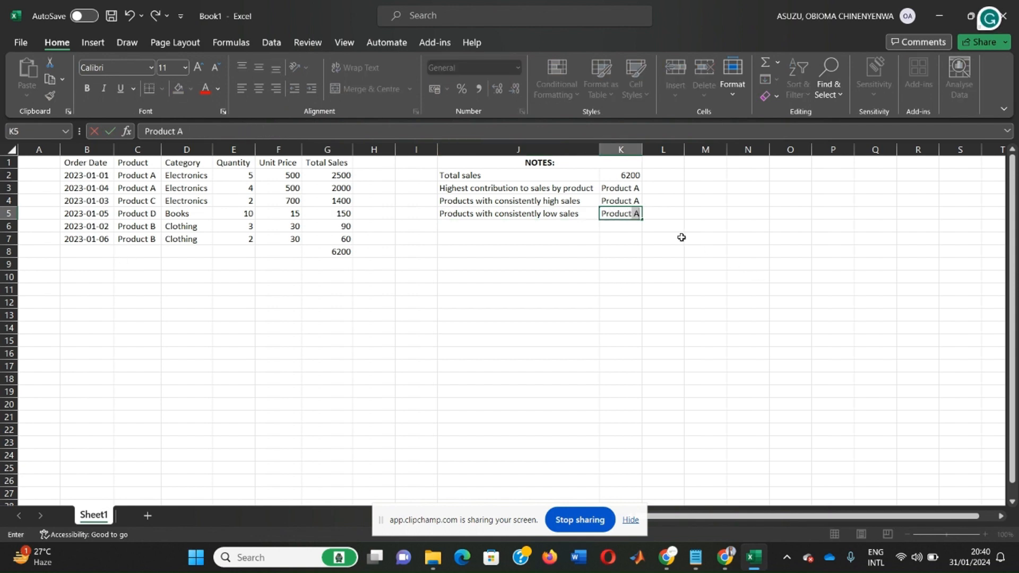
pyautogui.write('B')
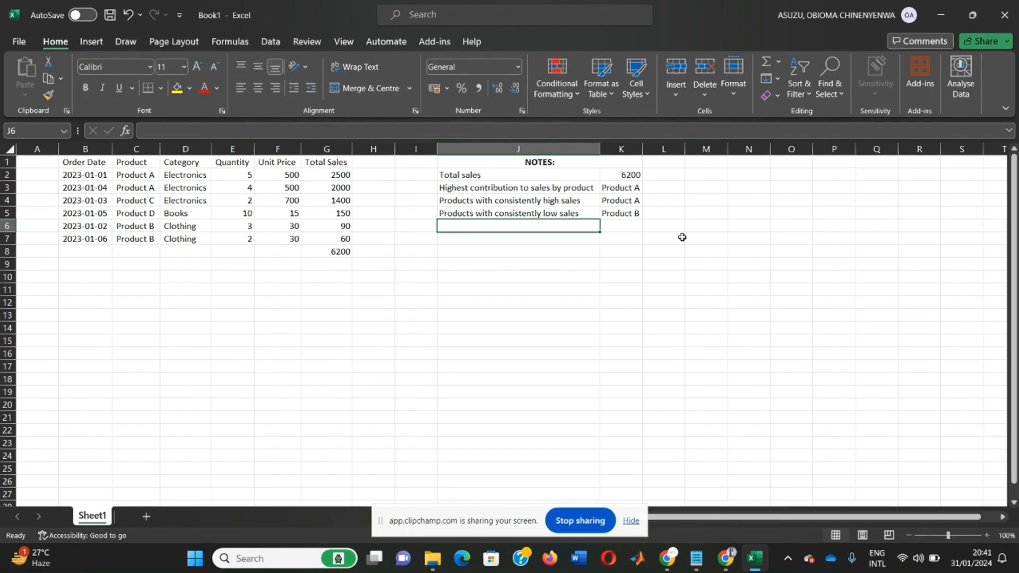
# Step: Add the column header "Average Quantity Sold" in H1, beside Total Sales
pyautogui.click(372, 163)
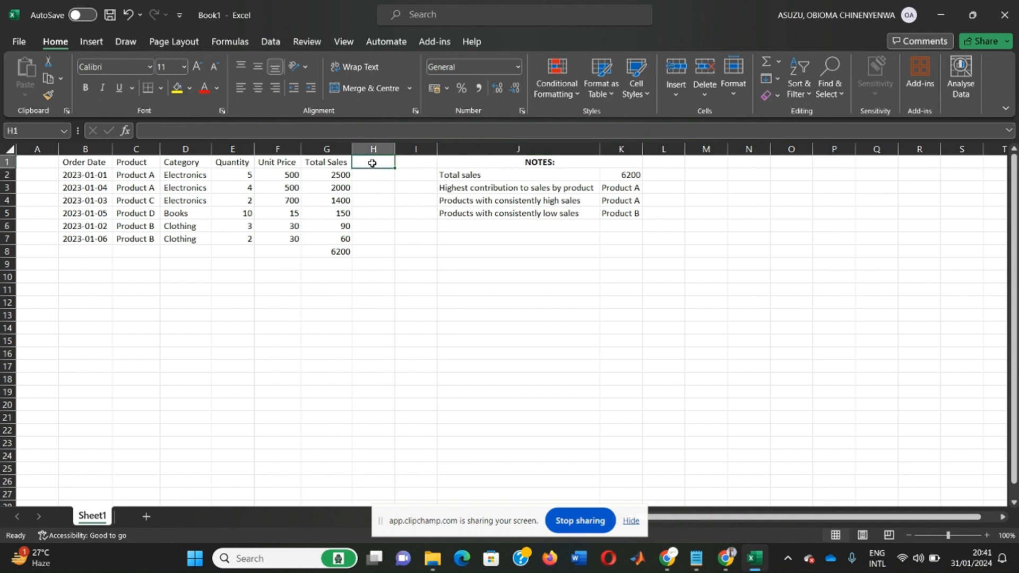
pyautogui.write('Average')
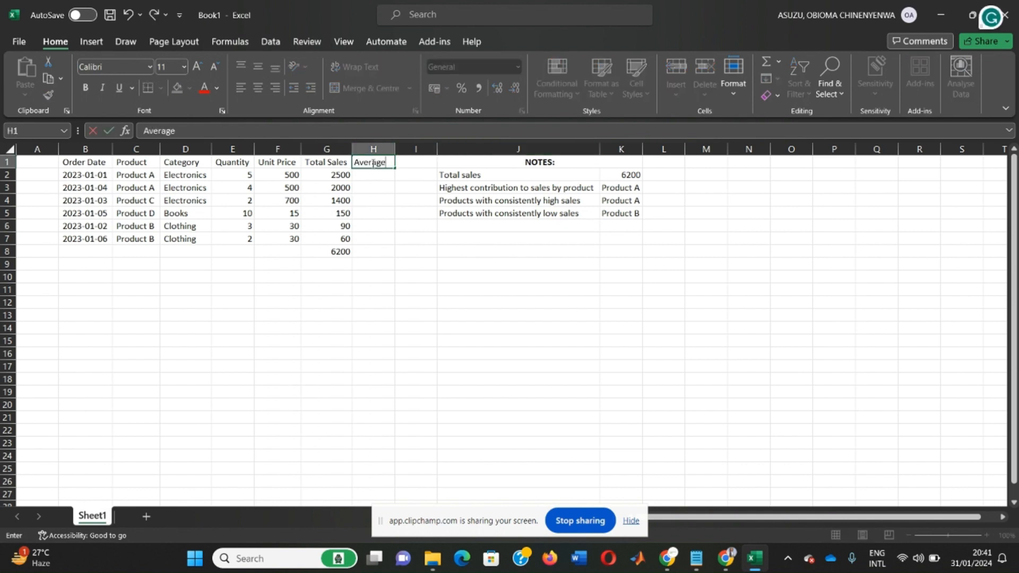
pyautogui.write(' Quantity Sold')
pyautogui.press('Return')
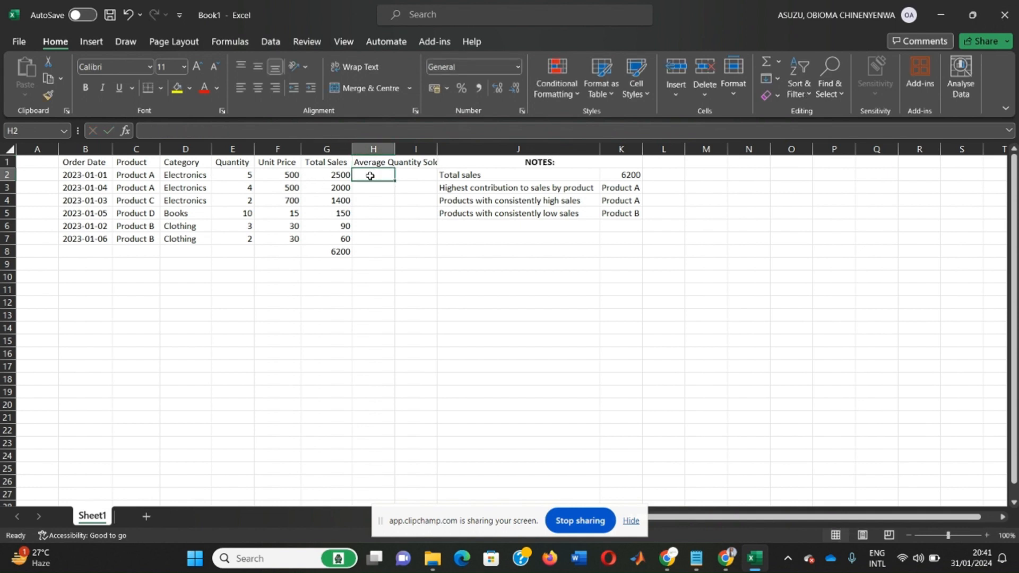
# Step: Enter the formula =G2/E2 in H2 to divide the first row's total sales by its quantity
pyautogui.write('=')
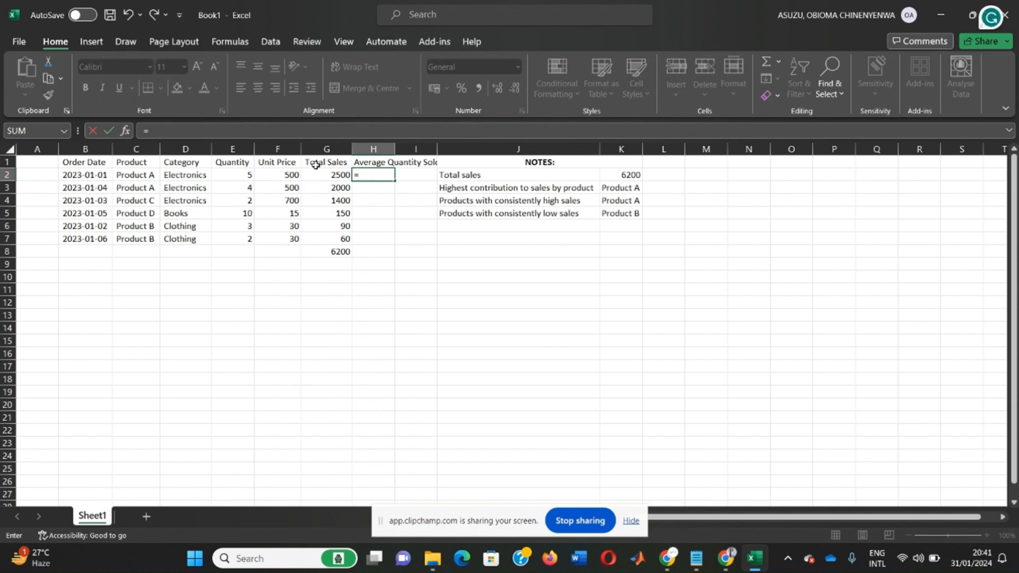
pyautogui.click(325, 175)
pyautogui.write('/')
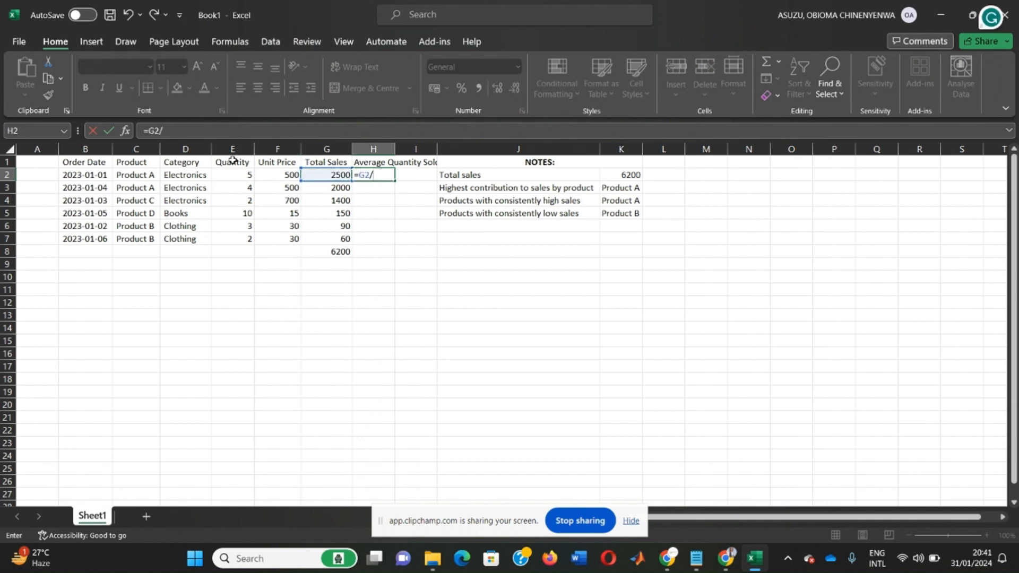
pyautogui.click(229, 175)
pyautogui.press('Return')
# Step: Fill the H2 formula down the Average Quantity Sold column through H7
pyautogui.click(388, 179)
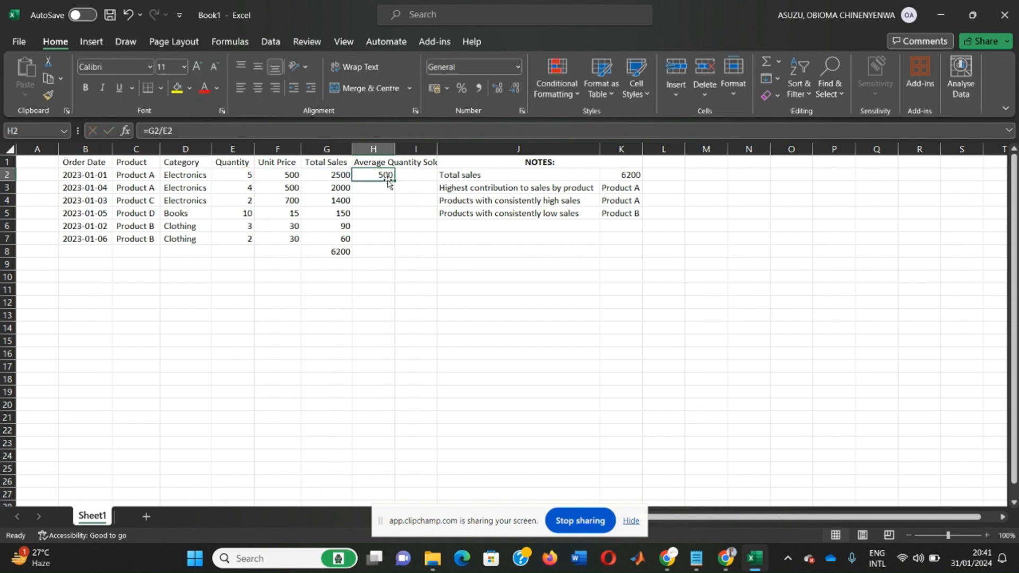
pyautogui.click(398, 179)
pyautogui.click(388, 176)
pyautogui.moveTo(395, 181); pyautogui.dragTo(391, 240)
# Step: Extend the SUM formula from G8 into H8 and autofit column H to its header
pyautogui.click(369, 255)
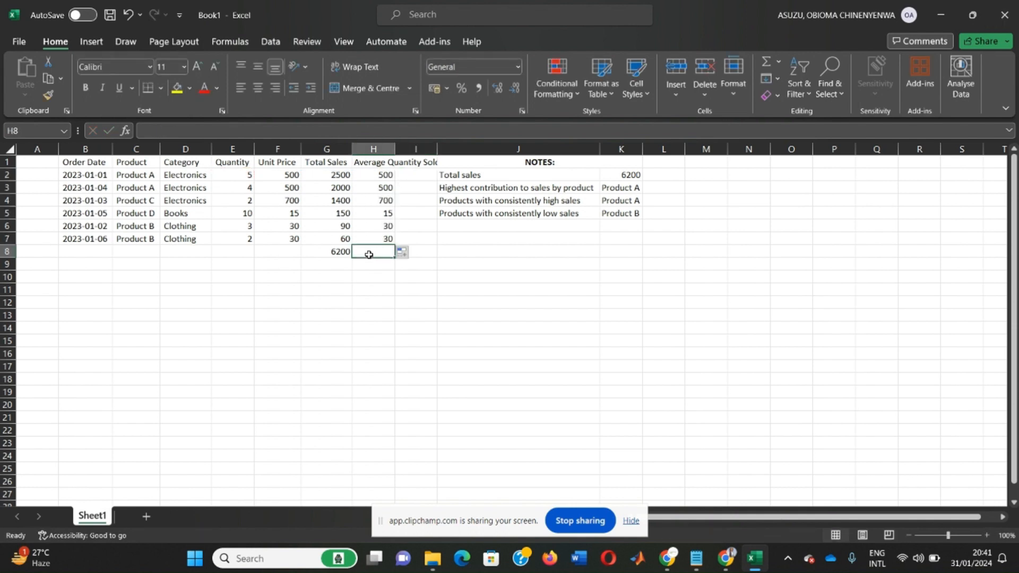
pyautogui.click(343, 254)
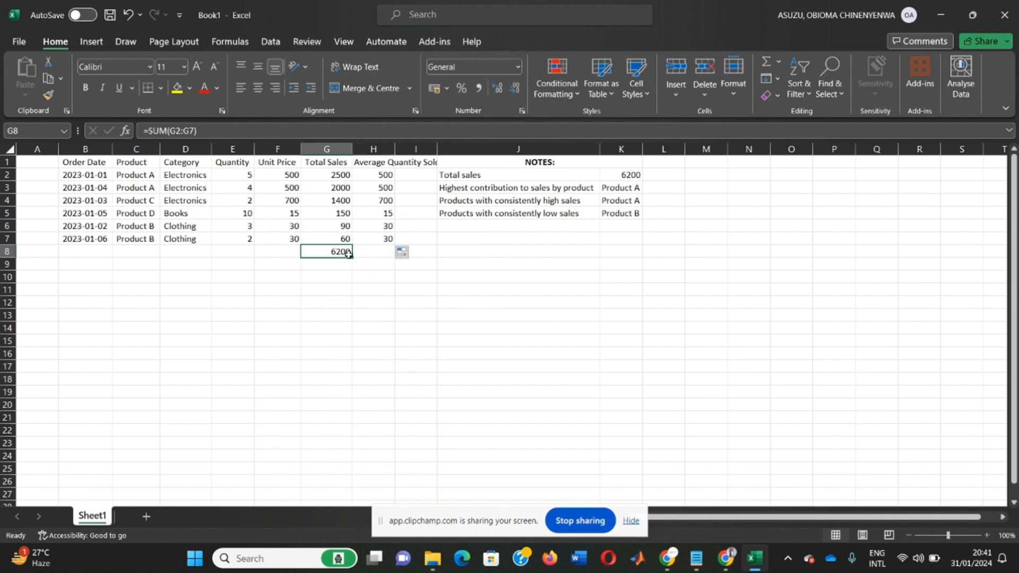
pyautogui.moveTo(352, 258); pyautogui.dragTo(379, 253)
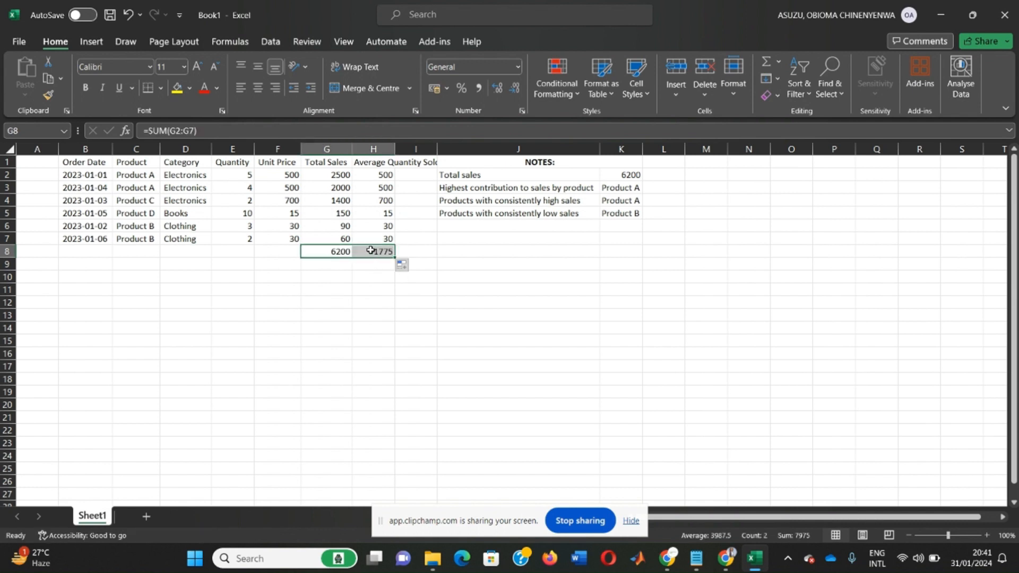
pyautogui.click(371, 252)
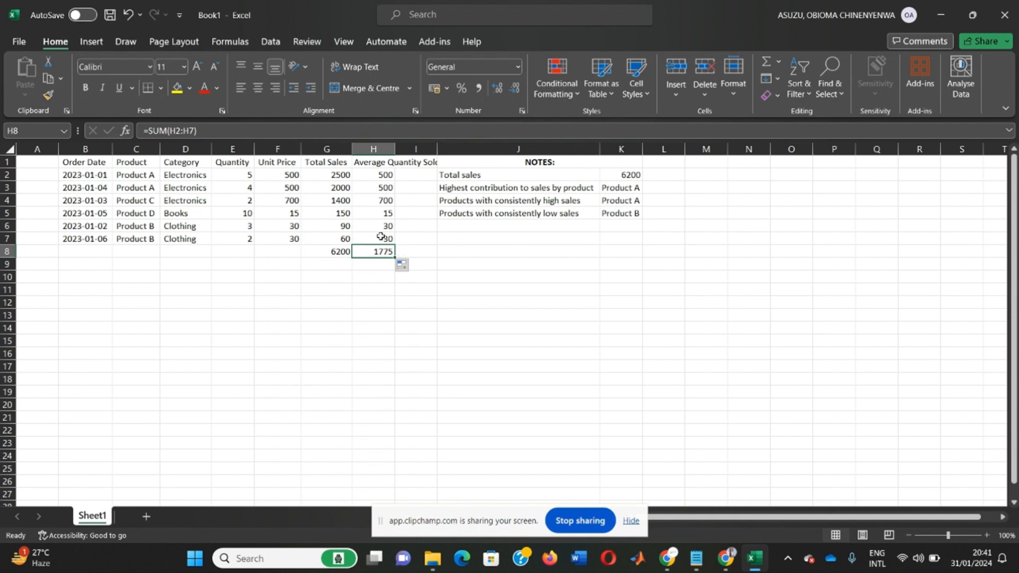
pyautogui.click(395, 149)
pyautogui.doubleClick(395, 149)
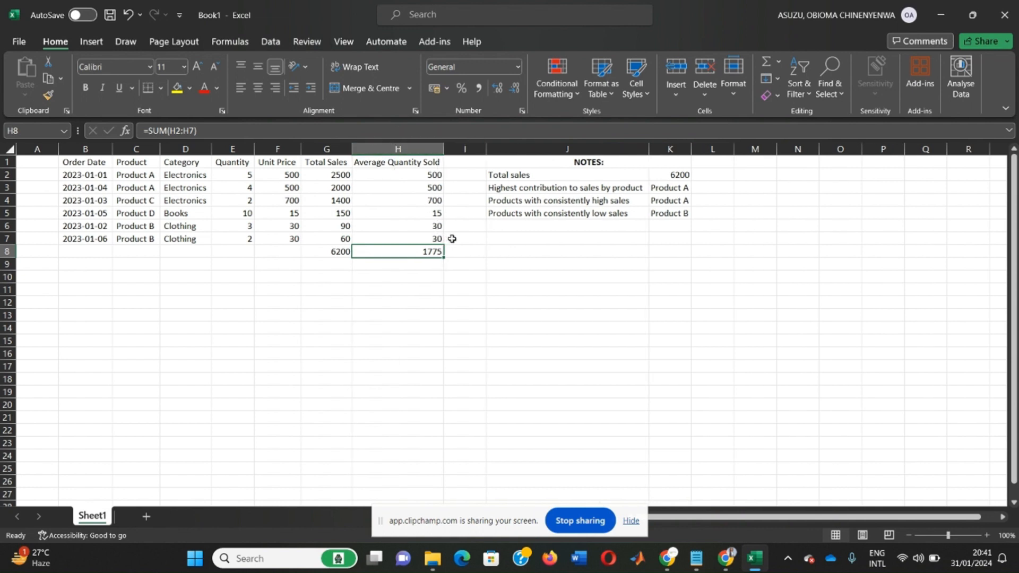
pyautogui.click(512, 227)
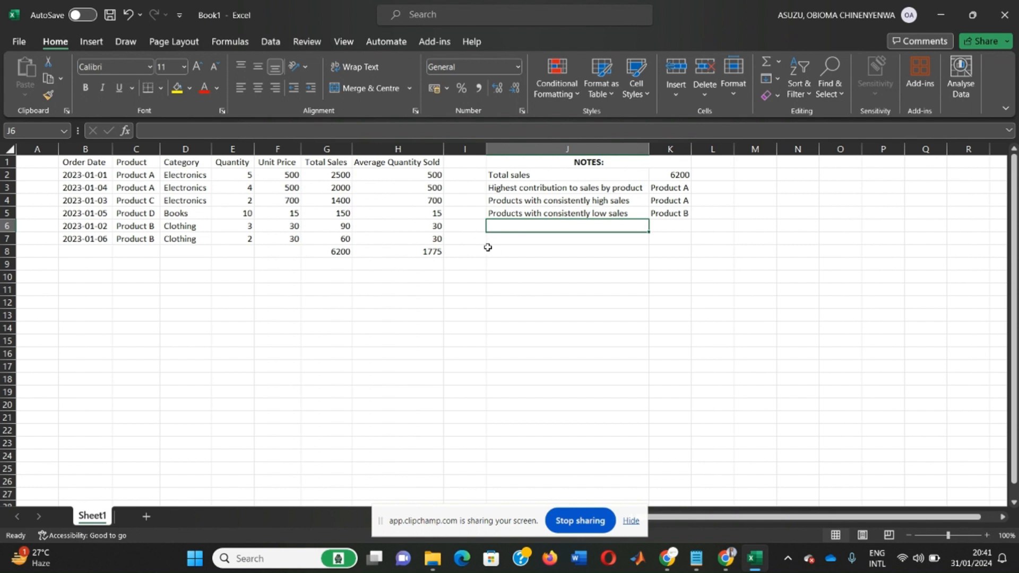
# Step: List Products A, B, C and D in C11:C14 with references to C2, C6, C4 and C5
pyautogui.click(129, 291)
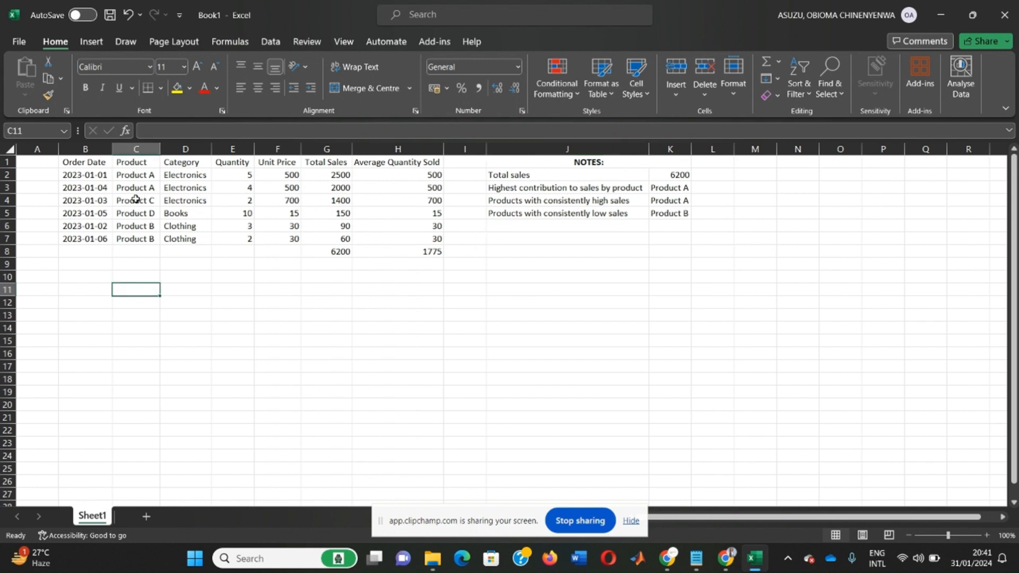
pyautogui.write('=')
pyautogui.click(134, 175)
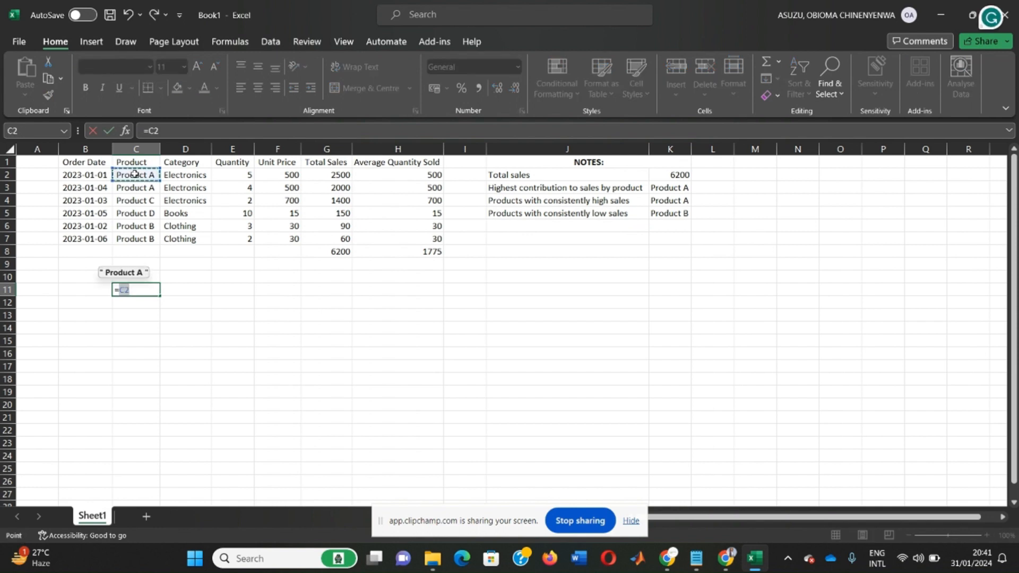
pyautogui.press('Return')
pyautogui.write('=')
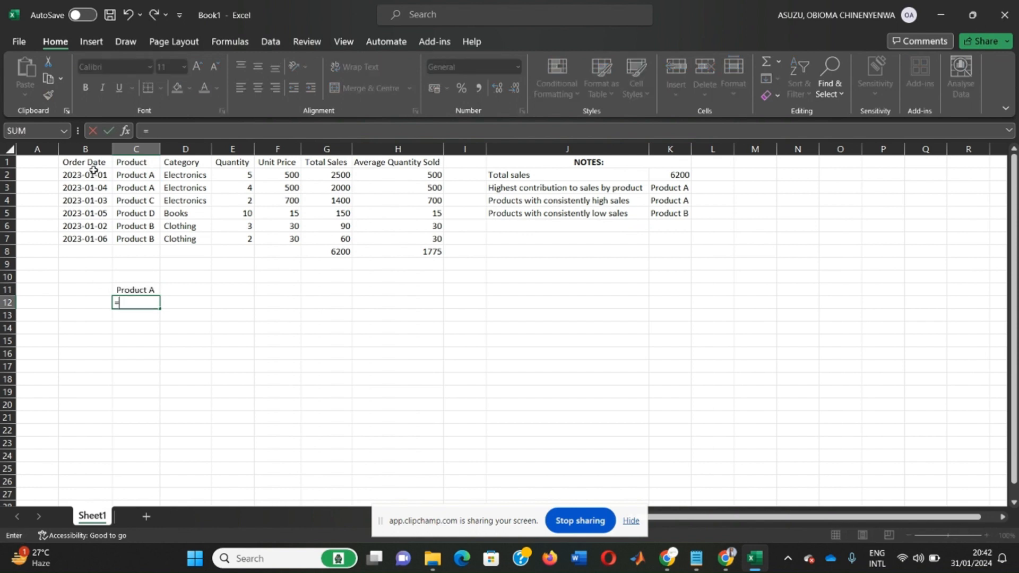
pyautogui.click(132, 229)
pyautogui.press('Return')
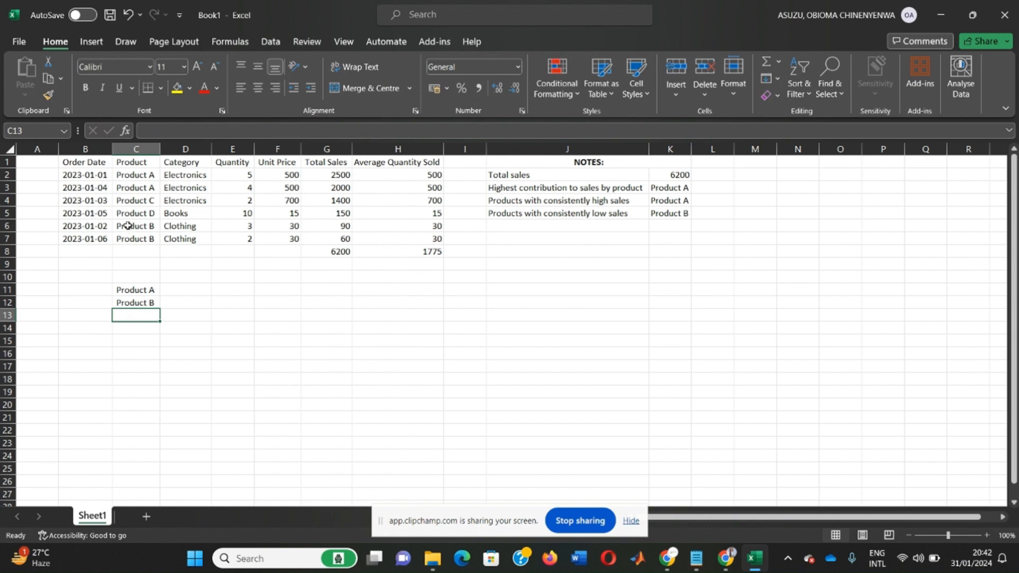
pyautogui.write('=')
pyautogui.click(134, 200)
pyautogui.press('Return')
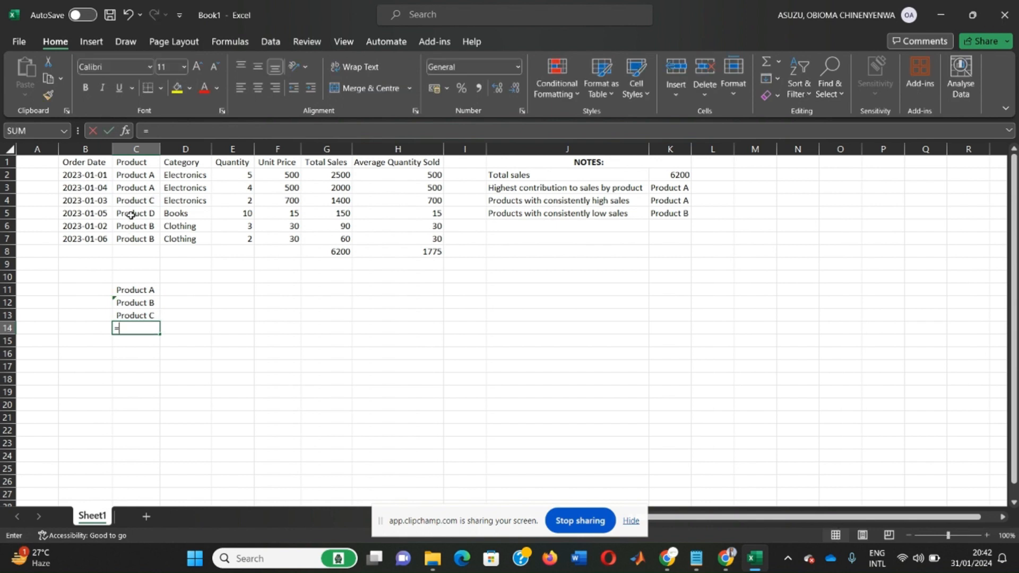
pyautogui.write('=')
pyautogui.click(133, 213)
pyautogui.press('Return')
# Step: Sum the Average Quantity Sold values for Product A (H2:H3) in D11 and for Product B (H6:H7) in D12
pyautogui.click(180, 291)
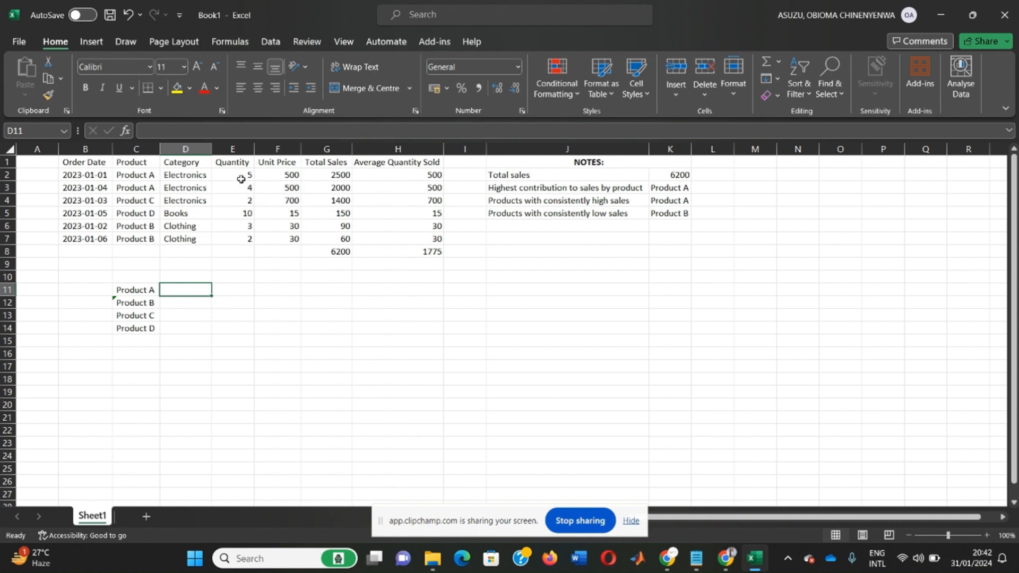
pyautogui.write('=')
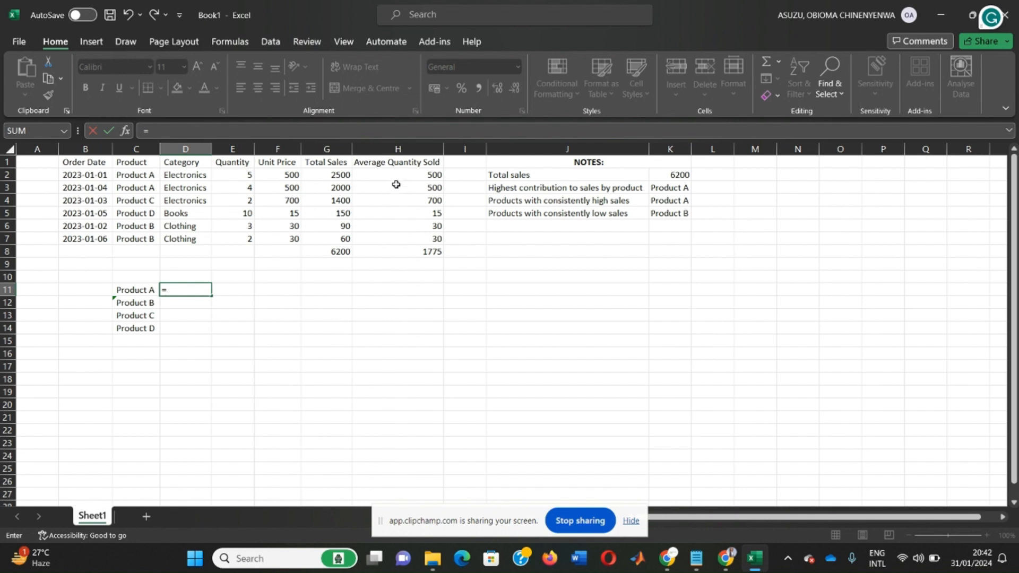
pyautogui.write('sum(')
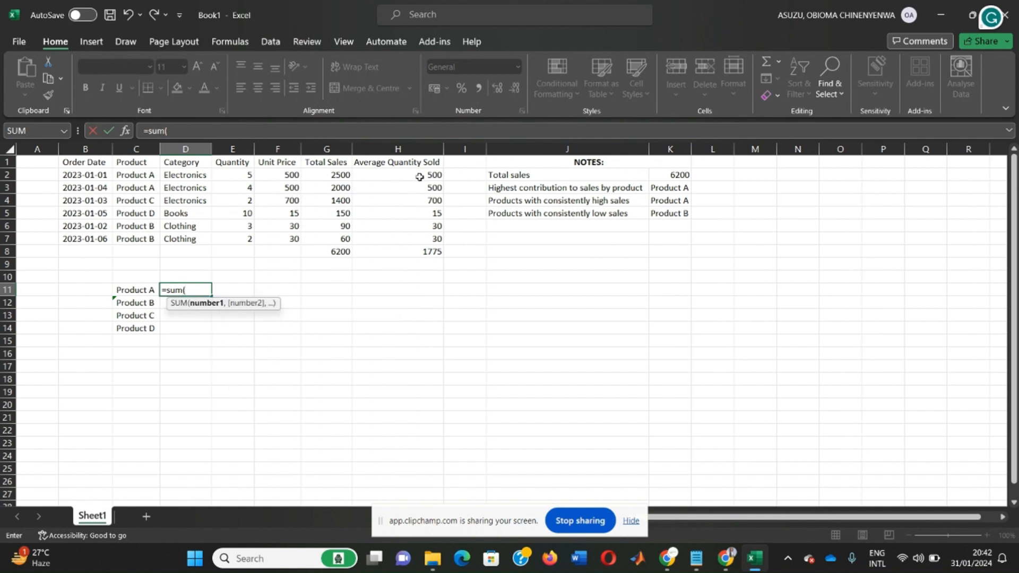
pyautogui.moveTo(419, 176); pyautogui.dragTo(417, 184)
pyautogui.press('Return')
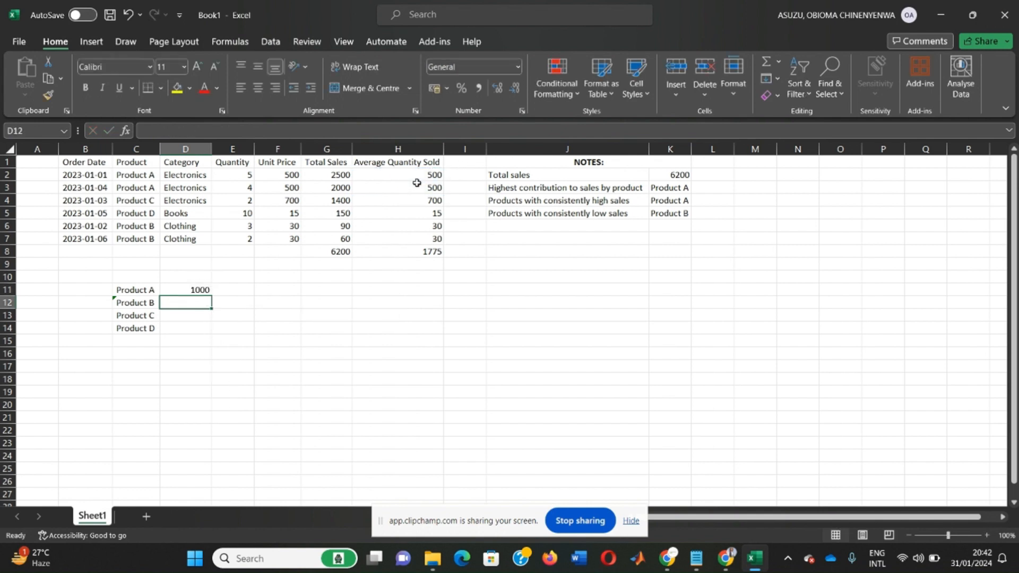
pyautogui.write('=sum(')
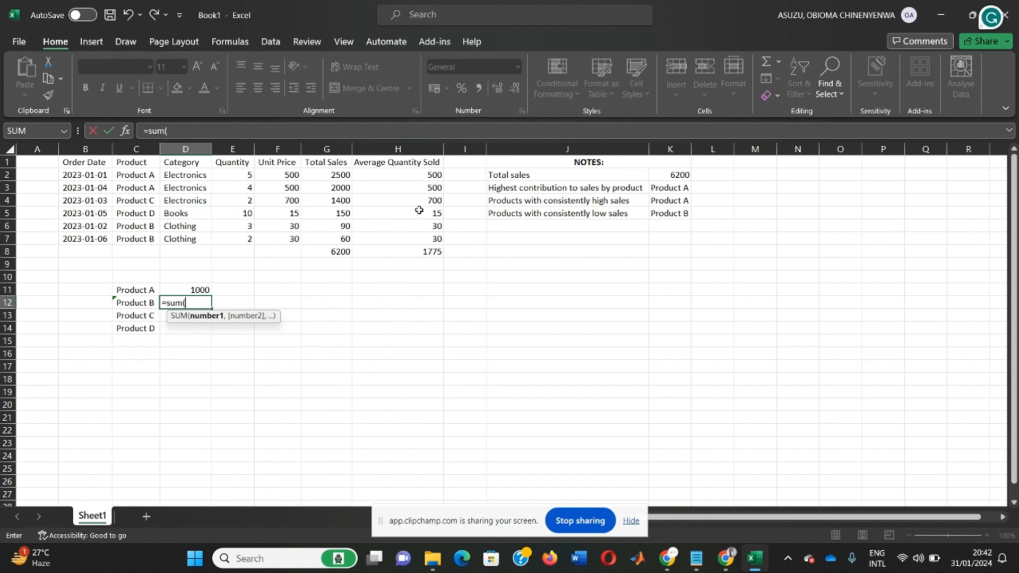
pyautogui.moveTo(417, 223); pyautogui.dragTo(415, 245)
pyautogui.press('Return')
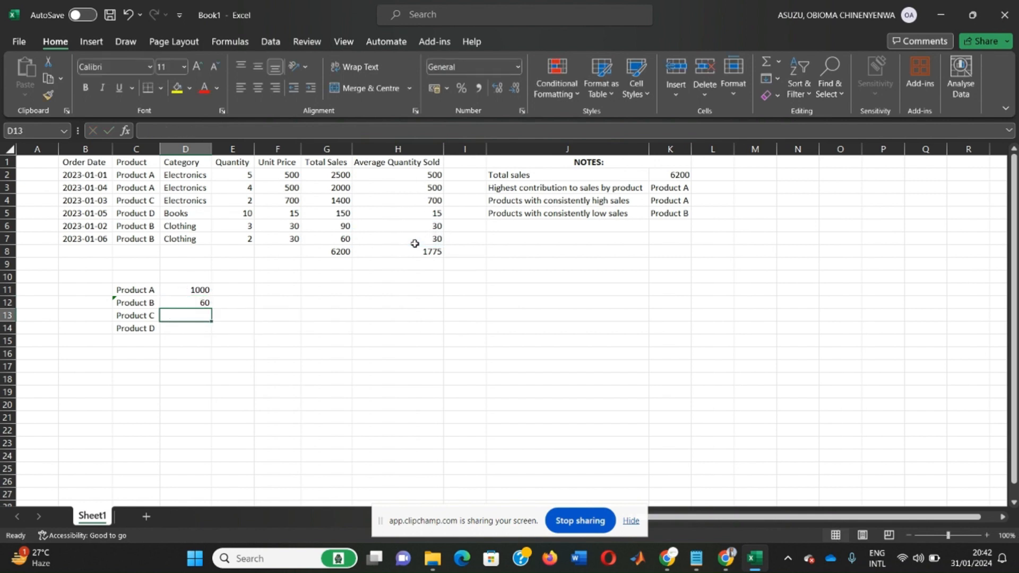
# Step: Reference H4 in D13 for Product C and H5 in D14 for Product D
pyautogui.write('=sum(')
pyautogui.click(387, 202)
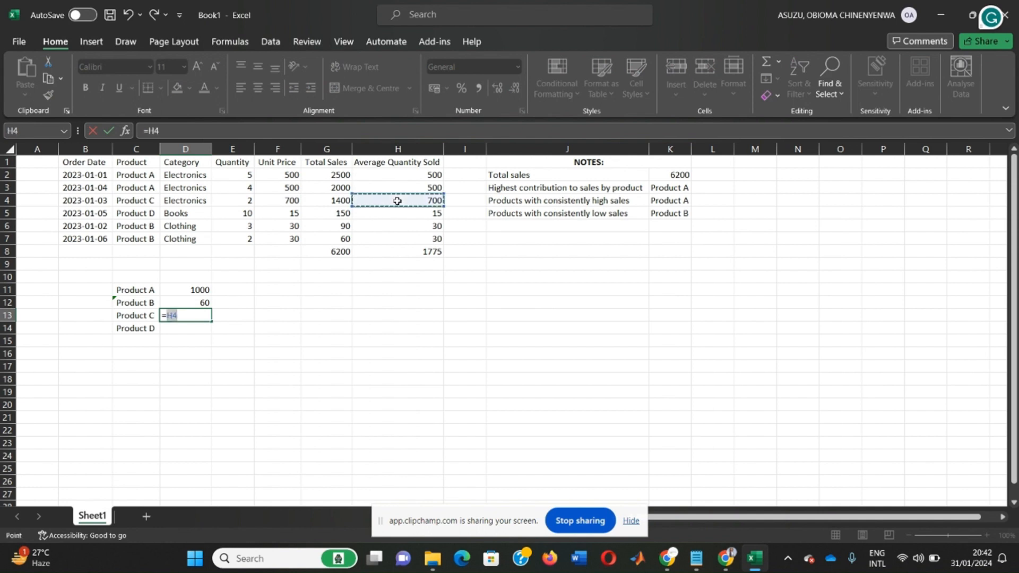
pyautogui.press('Return')
pyautogui.write('=sum(')
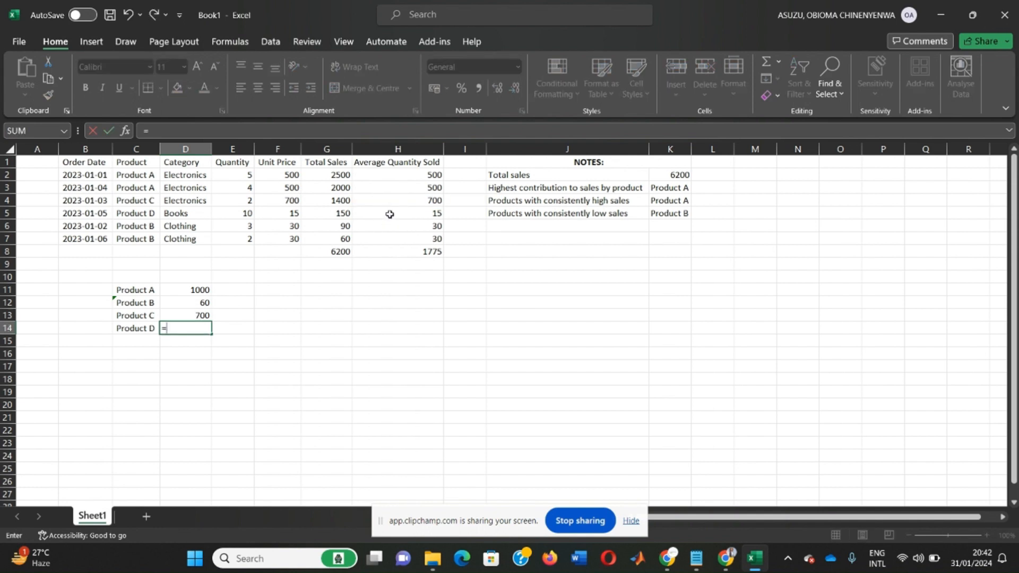
pyautogui.click(386, 213)
pyautogui.press('Return')
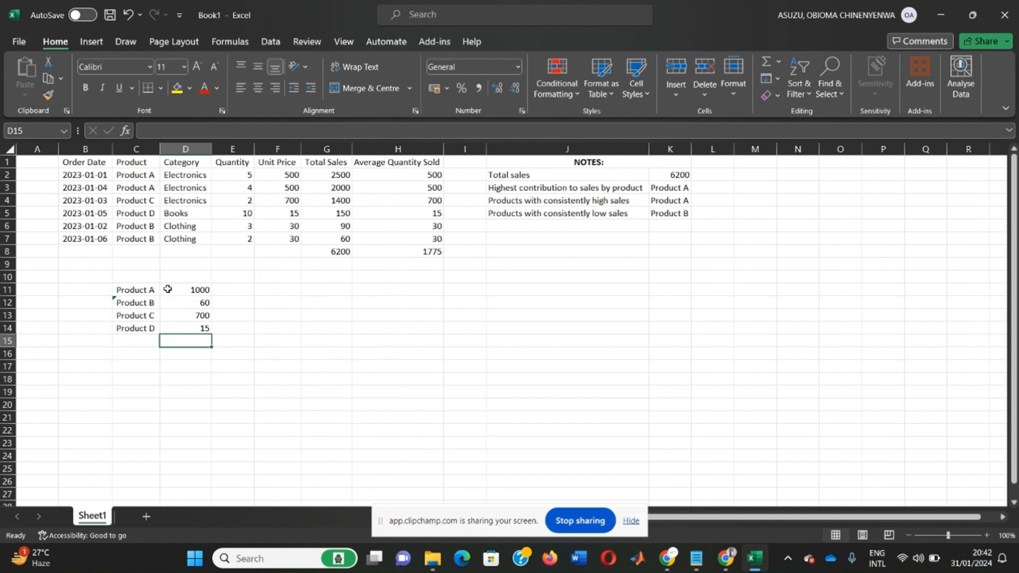
# Step: Enter the heading "Average quantity sold per product" in D10 above the product values
pyautogui.click(176, 276)
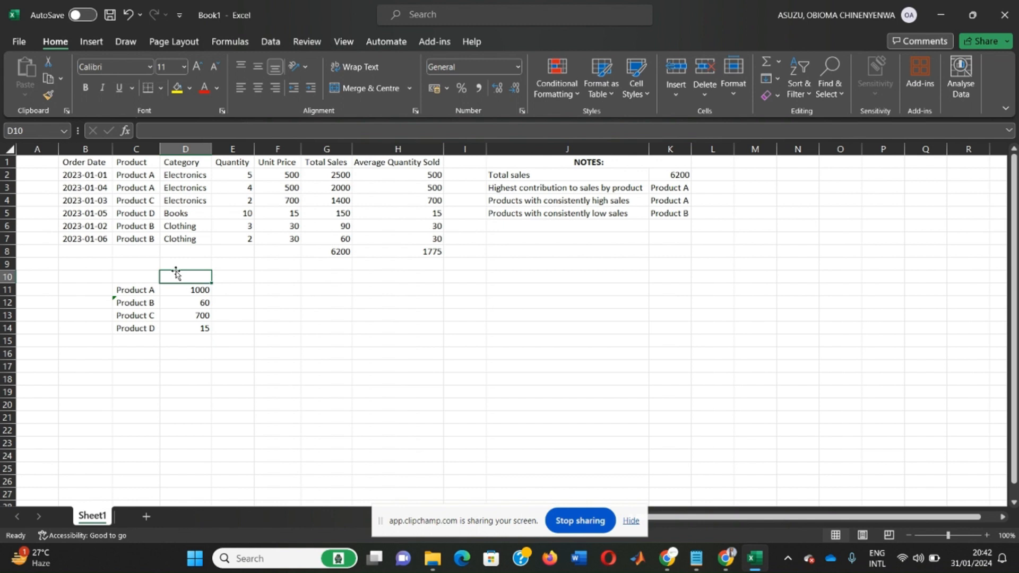
pyautogui.write('Average')
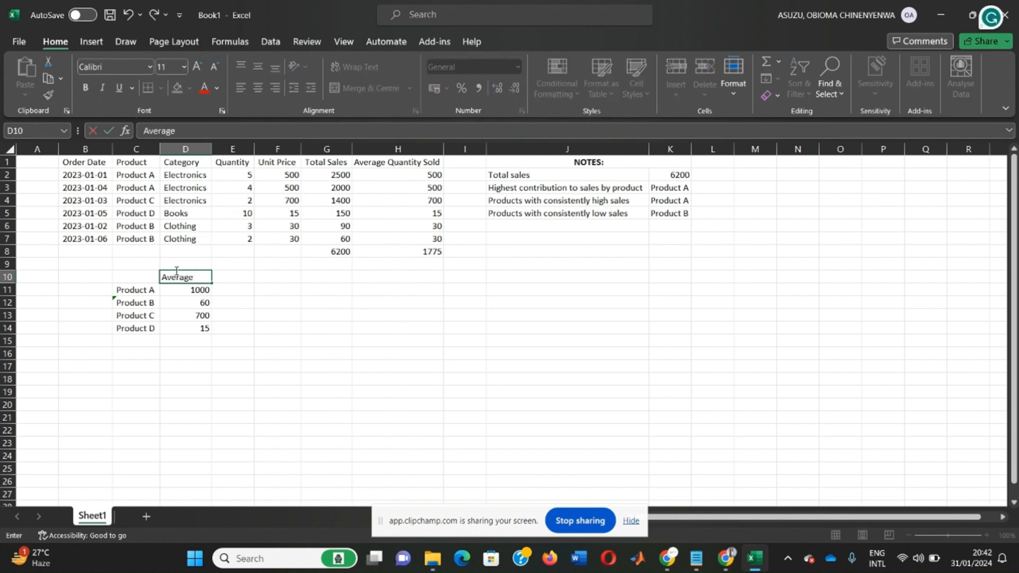
pyautogui.write(' quantity sol')
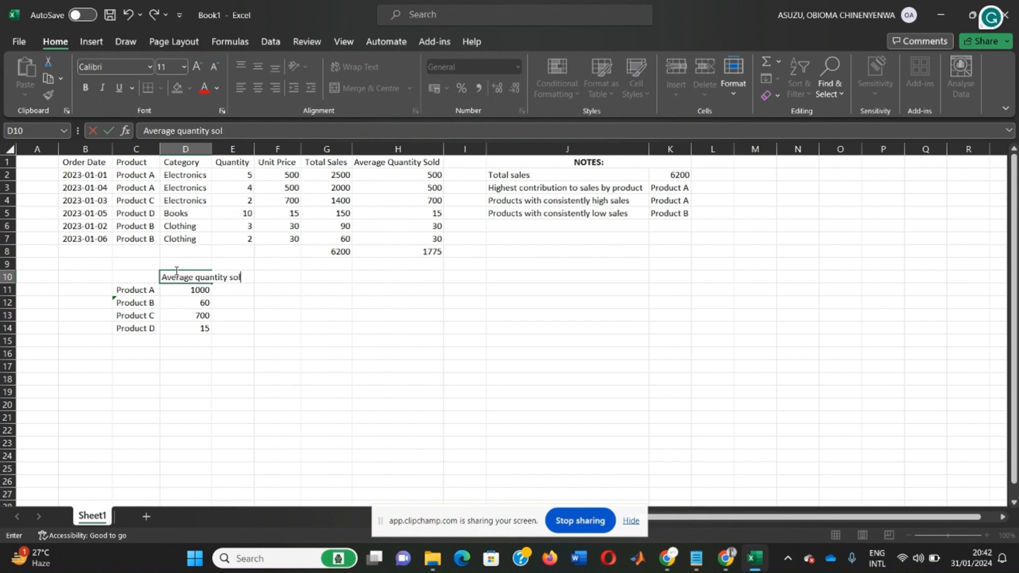
pyautogui.write('d per product')
pyautogui.press('Return')
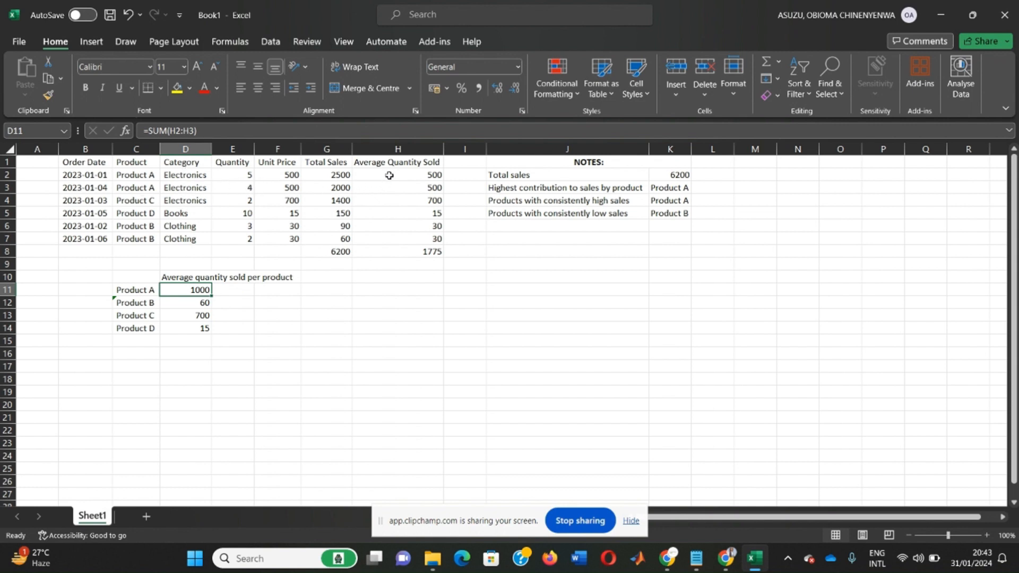
pyautogui.click(329, 174)
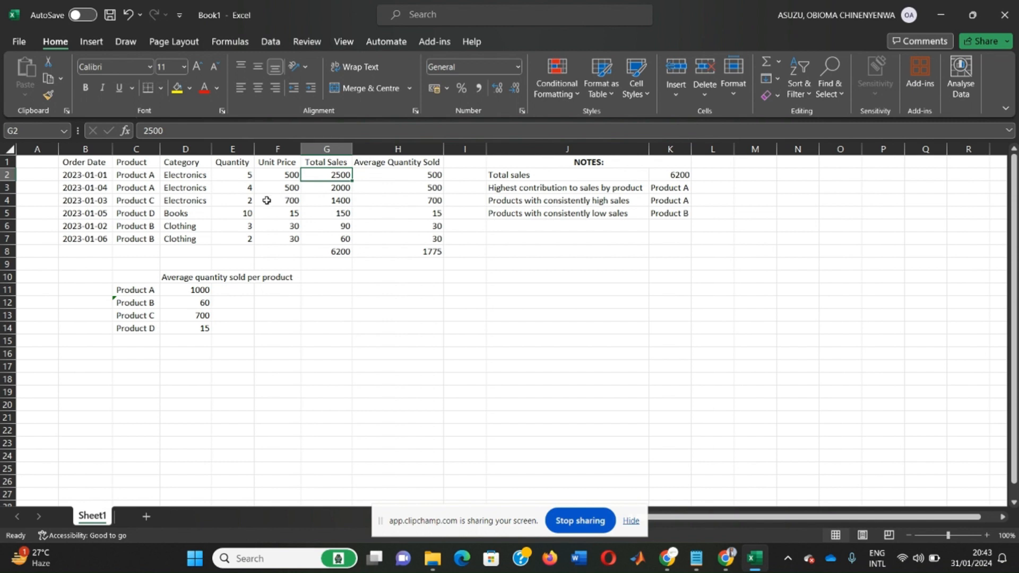
pyautogui.click(228, 214)
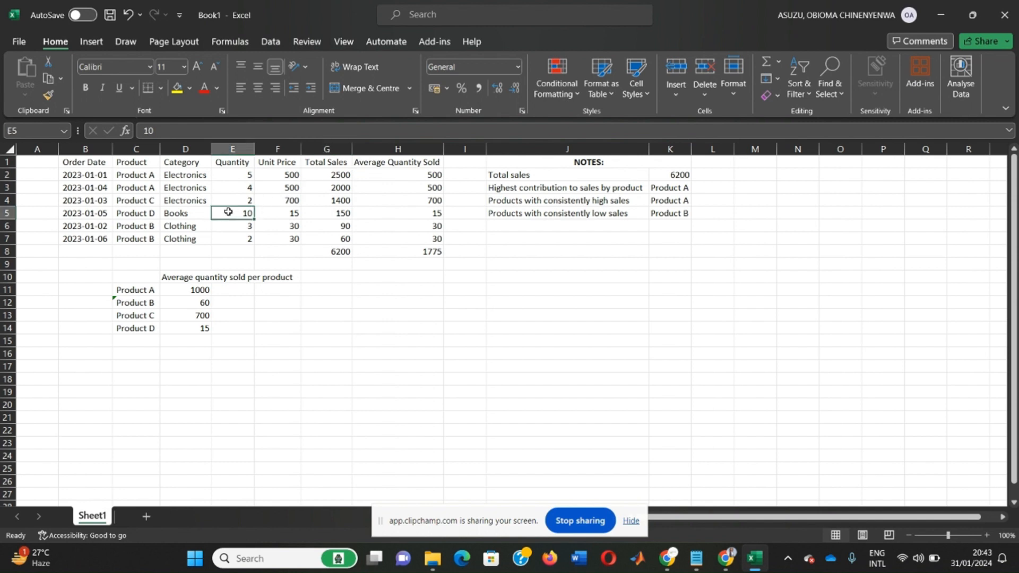
pyautogui.click(280, 214)
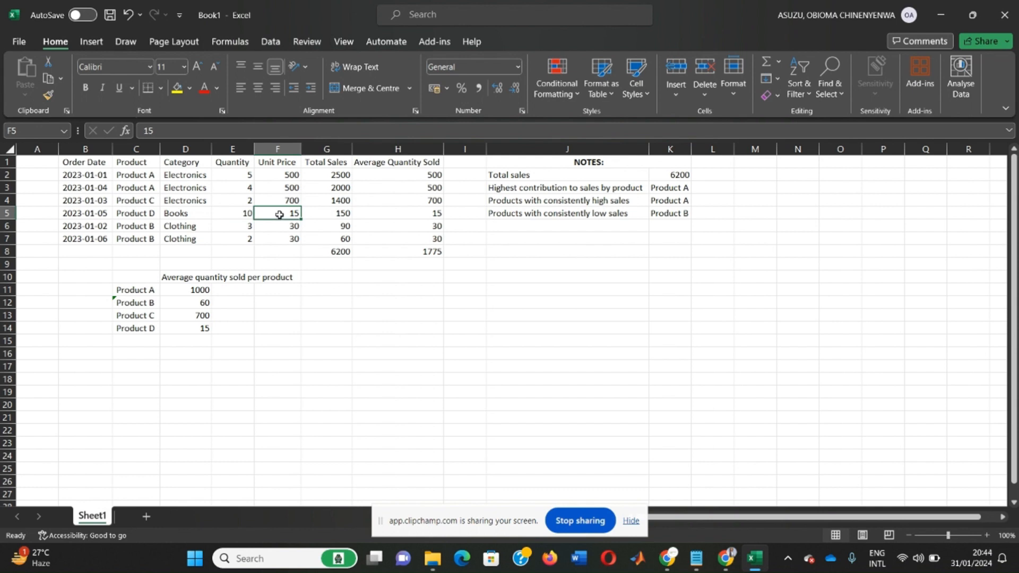
pyautogui.click(222, 214)
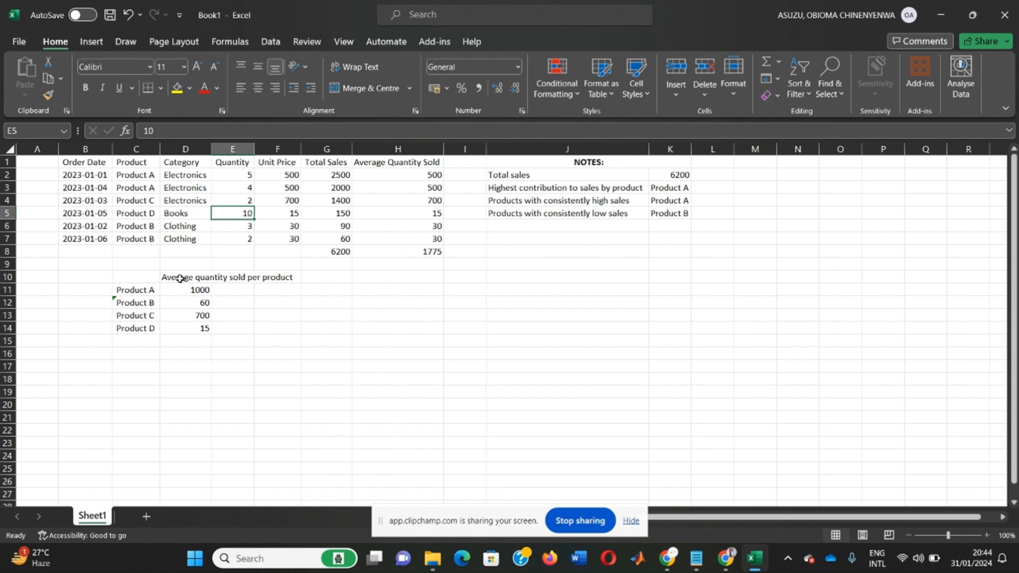
pyautogui.moveTo(125, 277)
pyautogui.mouseDown()
pyautogui.moveTo(171, 289)
pyautogui.moveTo(182, 324)
pyautogui.mouseUp()
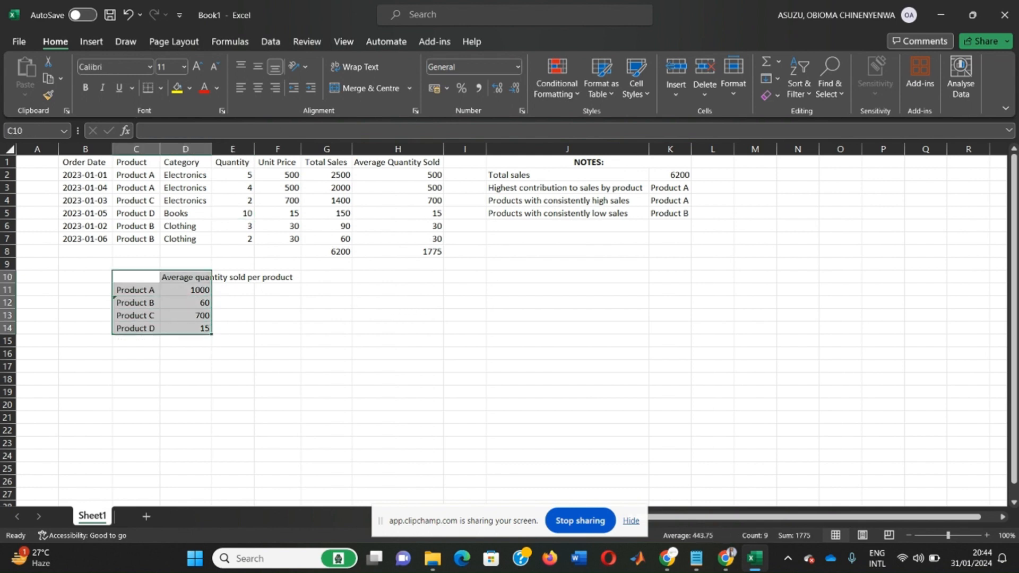
pyautogui.click(91, 42)
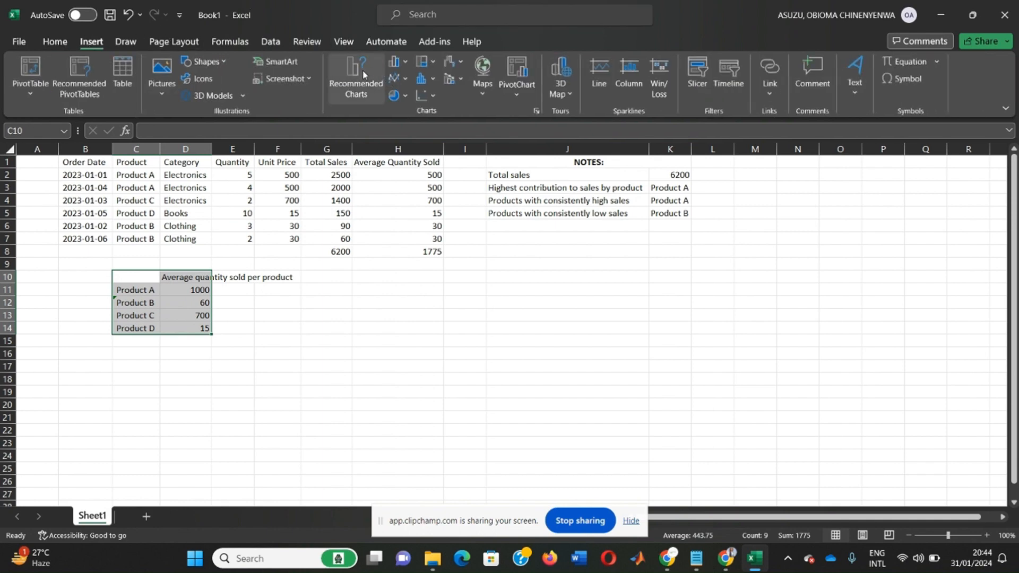
pyautogui.click(344, 68)
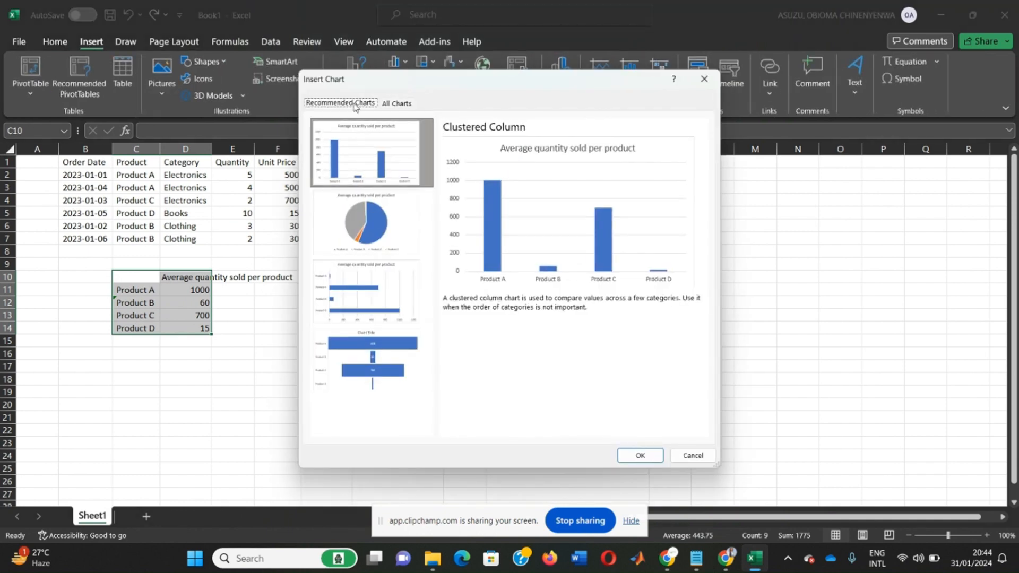
pyautogui.click(396, 103)
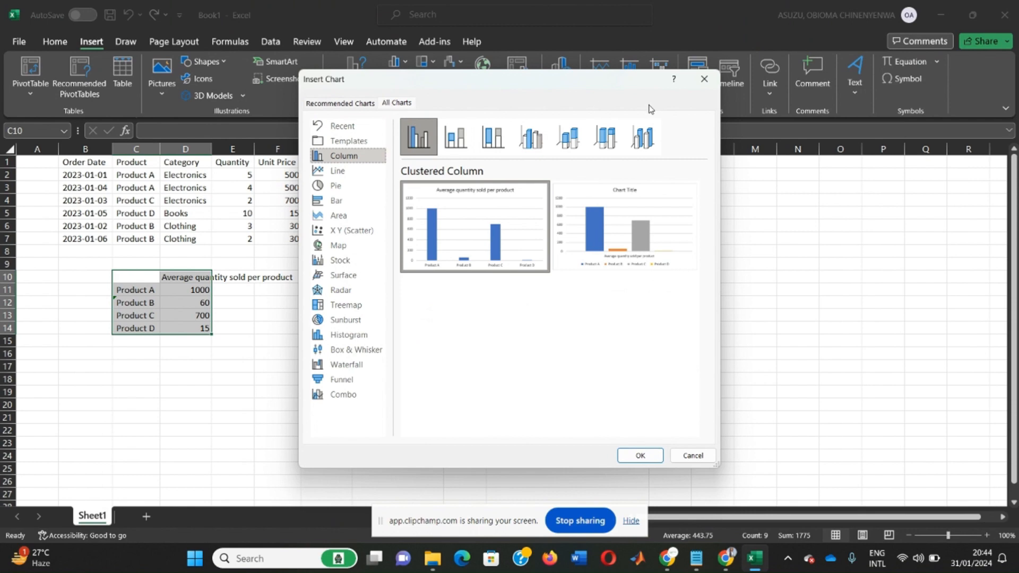
pyautogui.click(704, 78)
# Step: Insert a standard pie chart from the product summary in C10:D14
pyautogui.moveTo(131, 280); pyautogui.dragTo(184, 326)
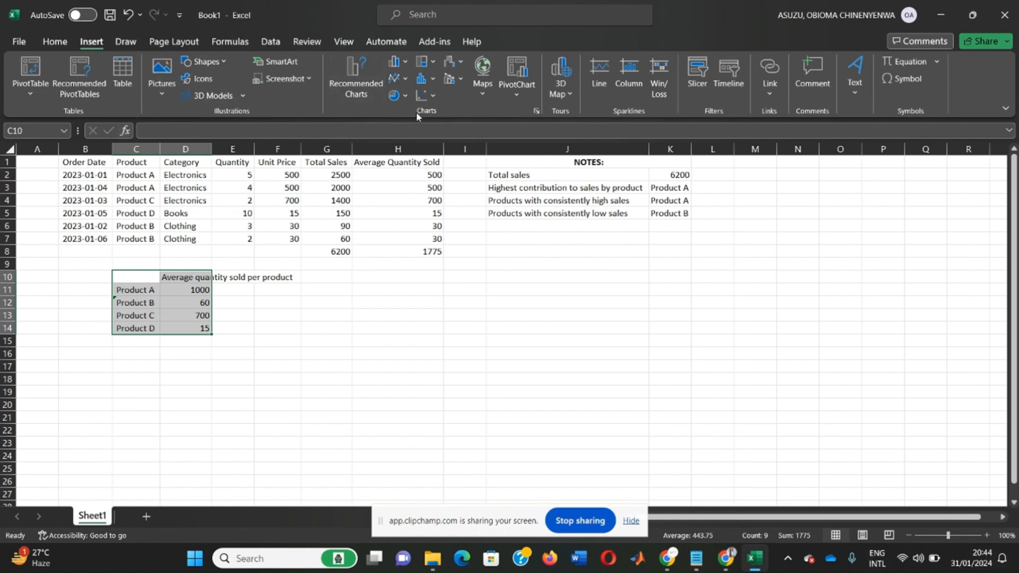
pyautogui.click(356, 79)
pyautogui.click(397, 104)
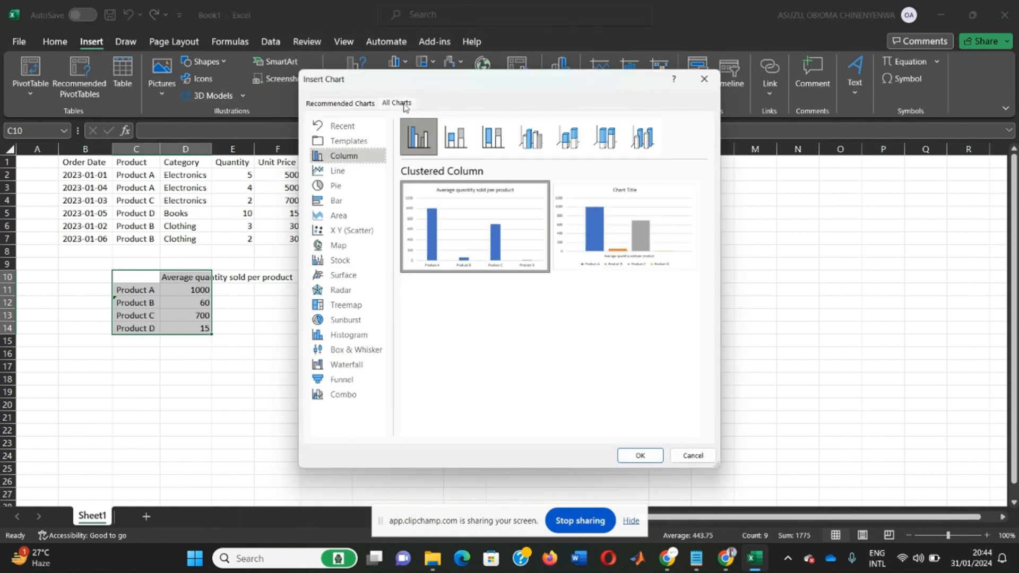
pyautogui.click(336, 187)
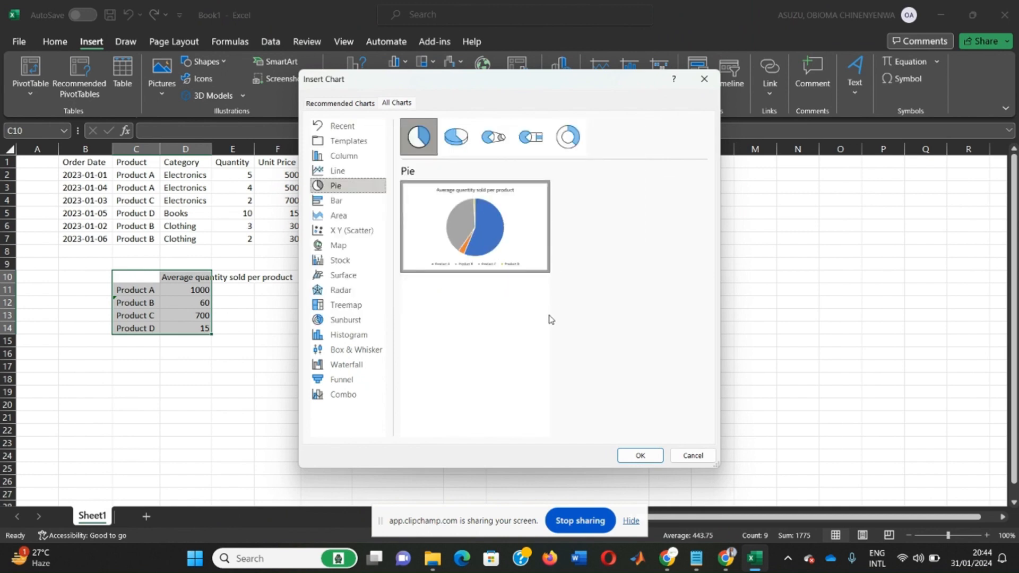
pyautogui.click(640, 457)
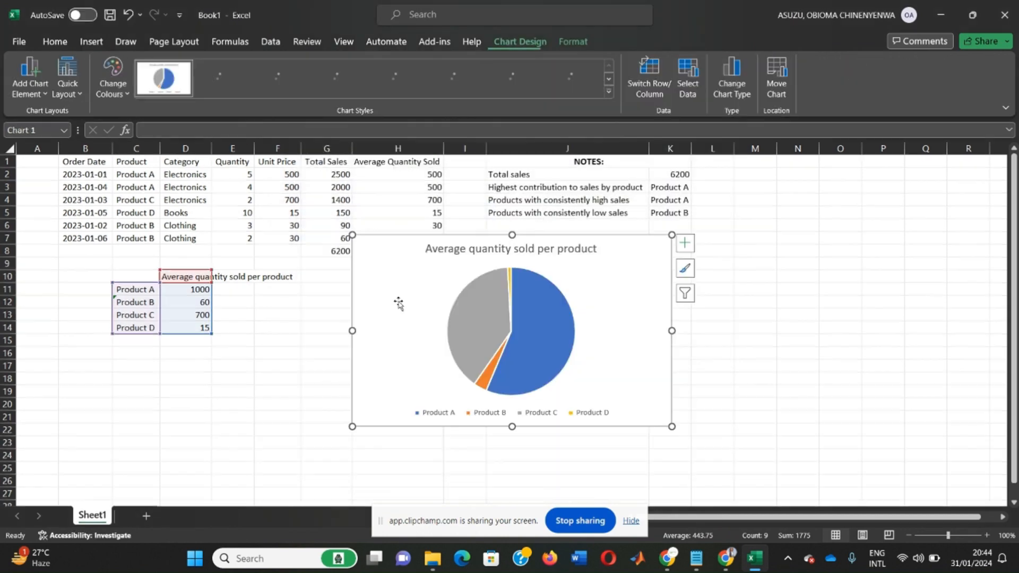
# Step: Apply chart Style 3 to the pie chart and widen the chart slightly on its right side
pyautogui.click(610, 92)
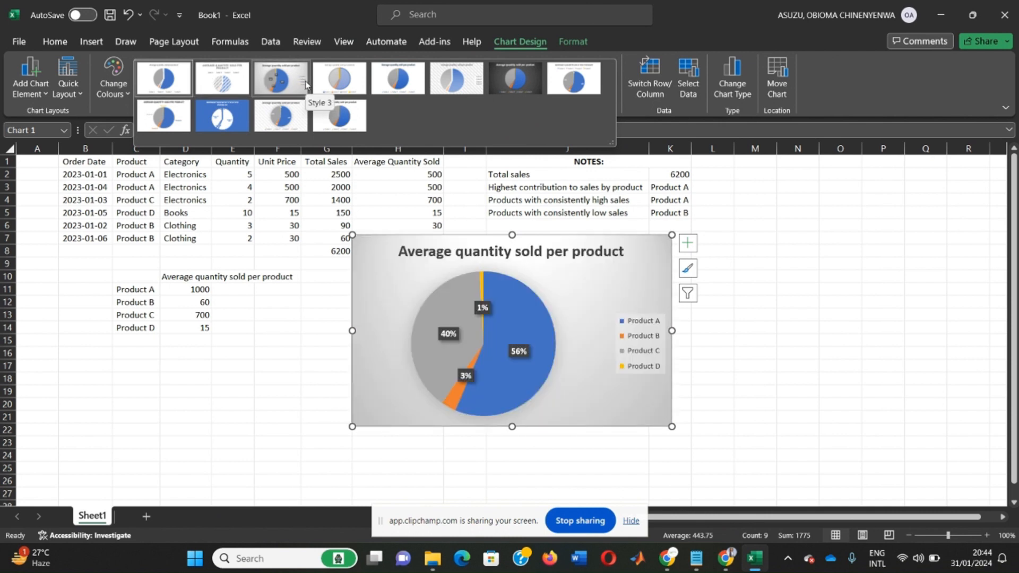
pyautogui.click(293, 81)
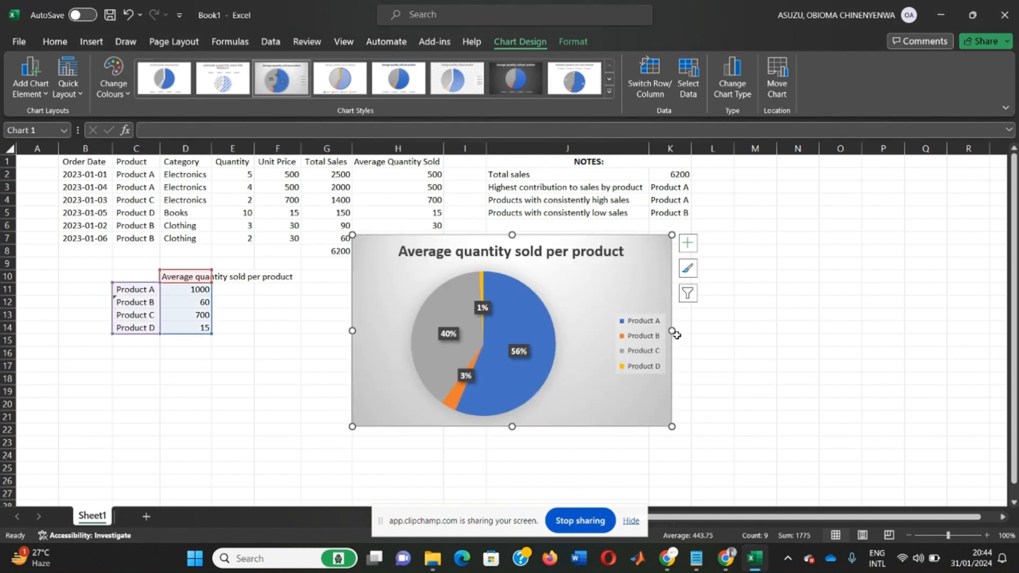
pyautogui.moveTo(672, 331); pyautogui.dragTo(711, 332)
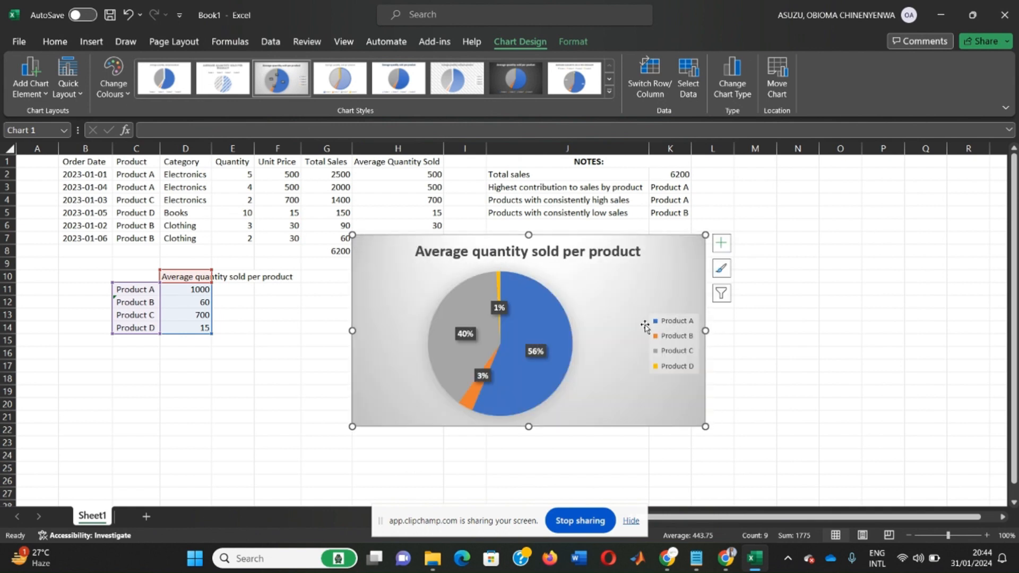
pyautogui.click(533, 303)
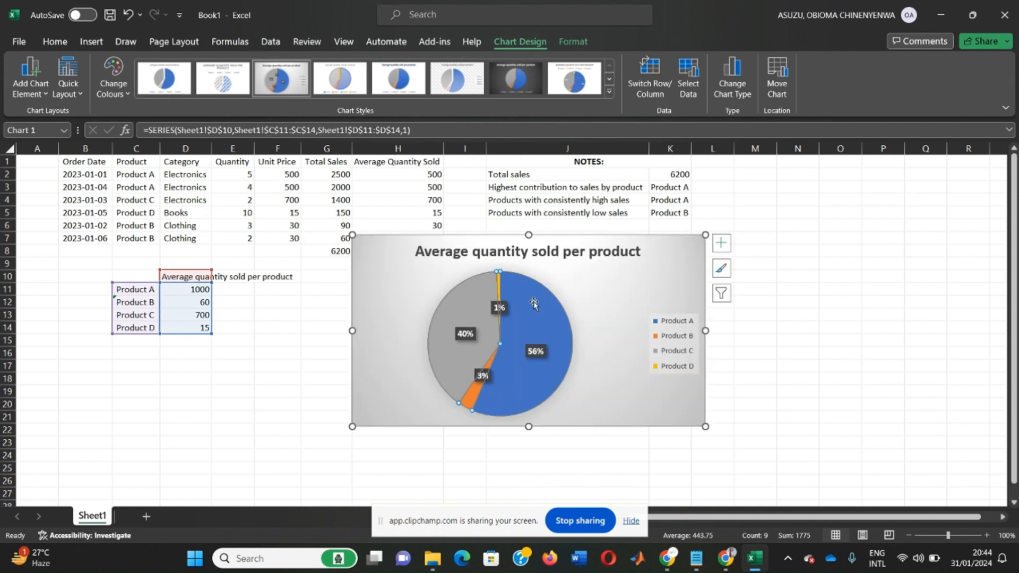
pyautogui.rightClick(533, 303)
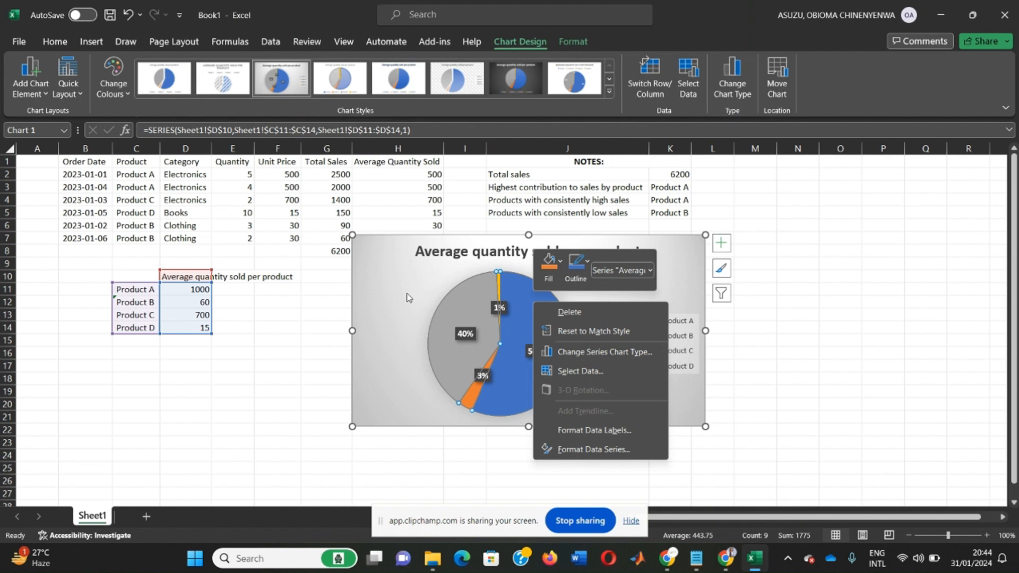
pyautogui.press('Escape')
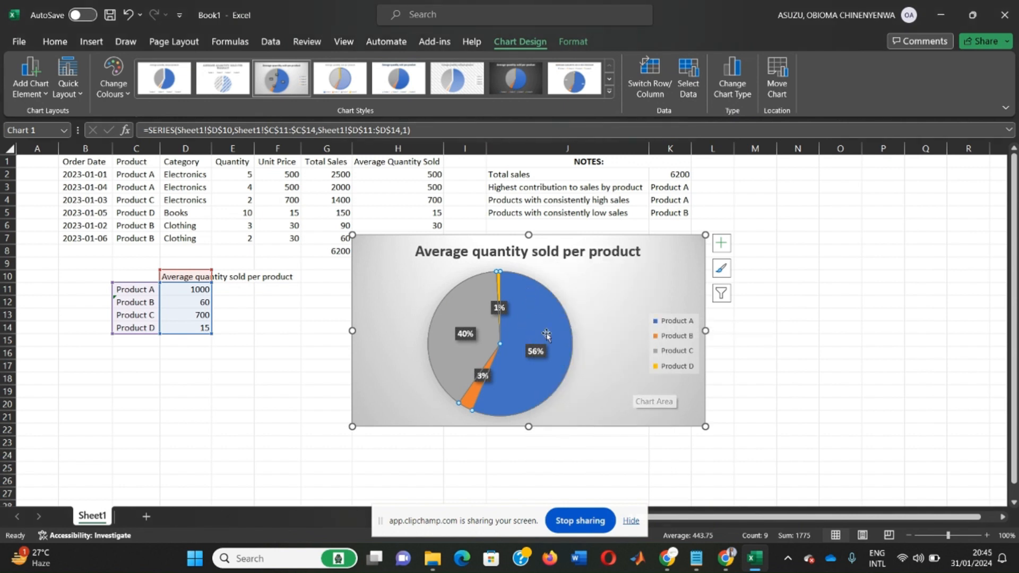
pyautogui.moveTo(538, 353)
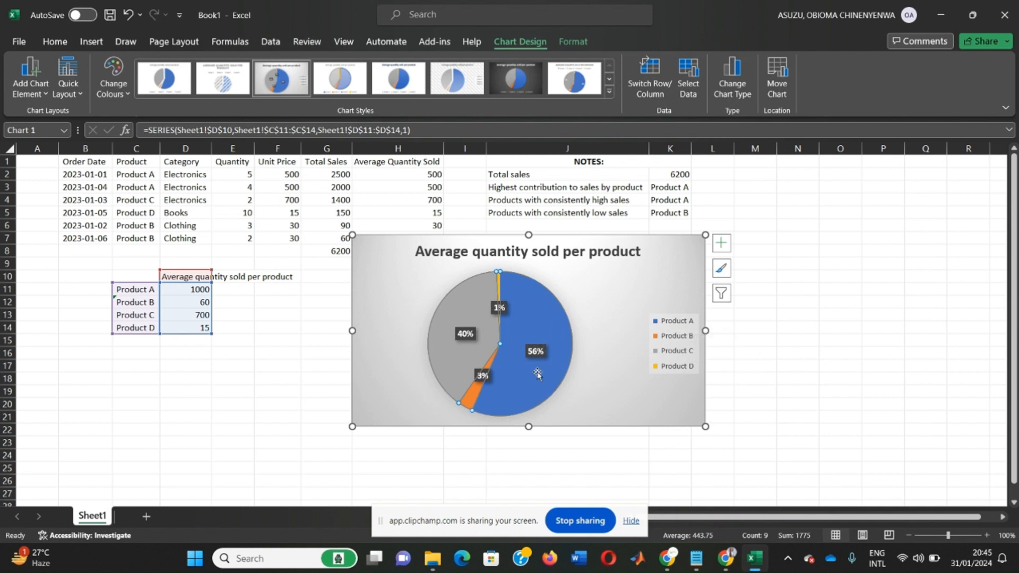
pyautogui.moveTo(538, 328)
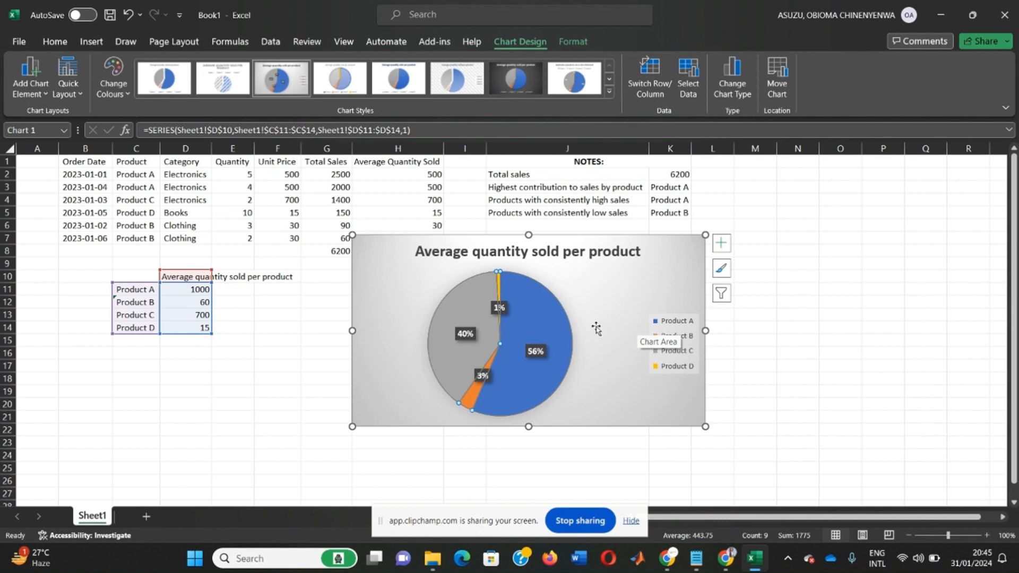
# Step: Move the pie chart below the sales table beside the product summary and narrow it from its right edge into column J
pyautogui.moveTo(571, 237); pyautogui.dragTo(473, 297)
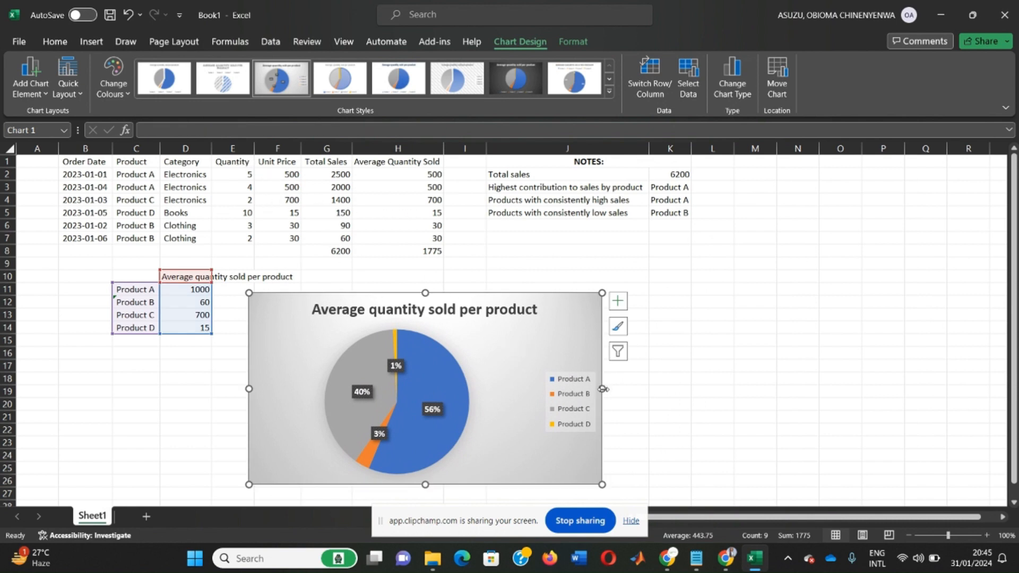
pyautogui.moveTo(602, 388); pyautogui.dragTo(522, 389)
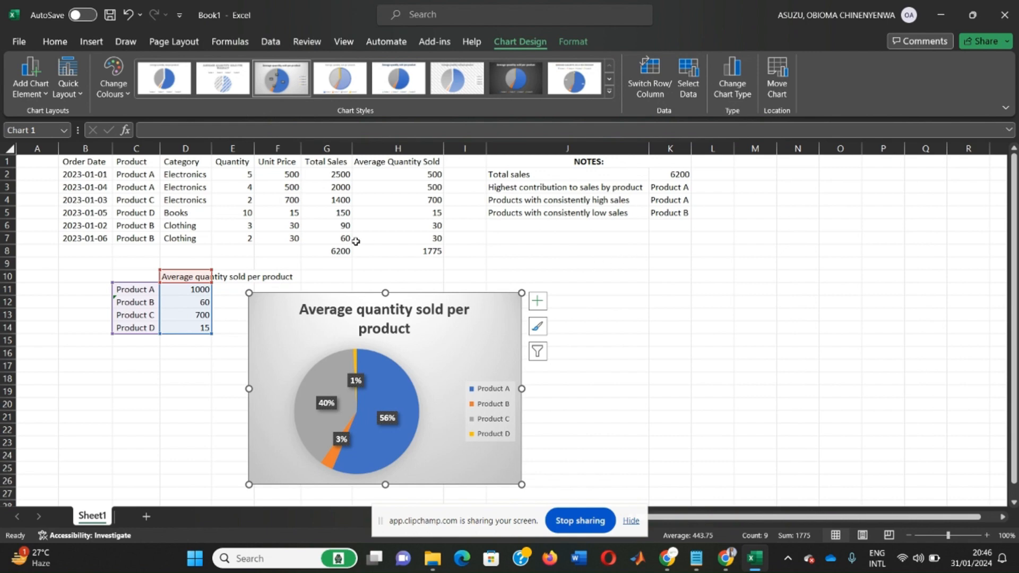
# Step: Make the totals in G8:H8 bold
pyautogui.moveTo(322, 250); pyautogui.dragTo(398, 257)
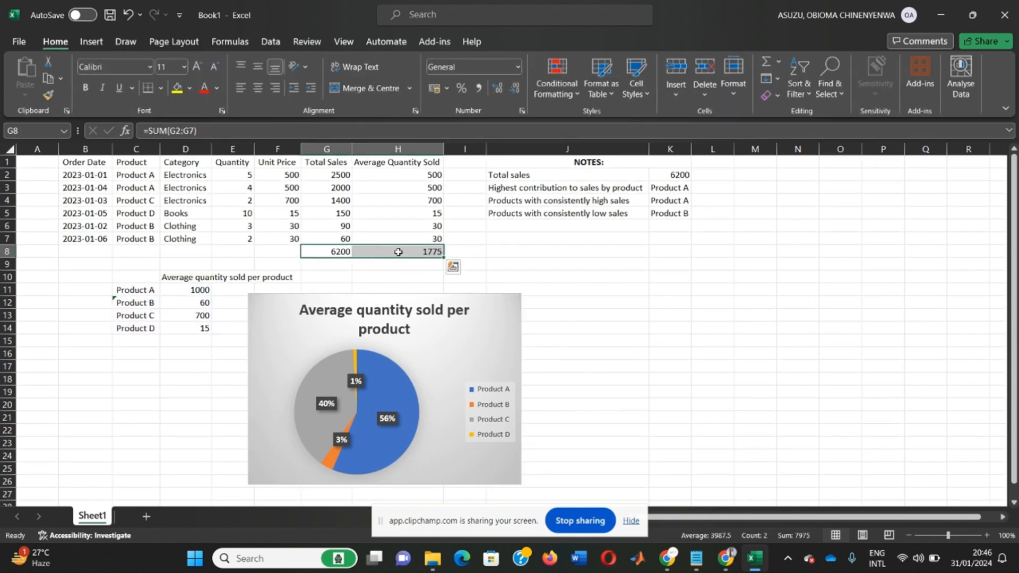
pyautogui.hotkey('ctrl', 'b')
pyautogui.click(592, 278)
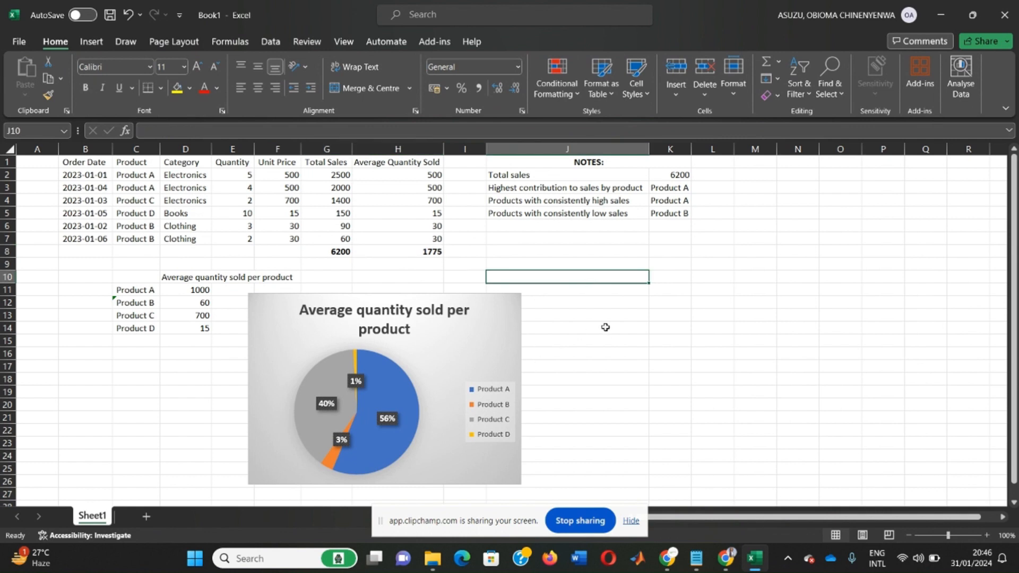